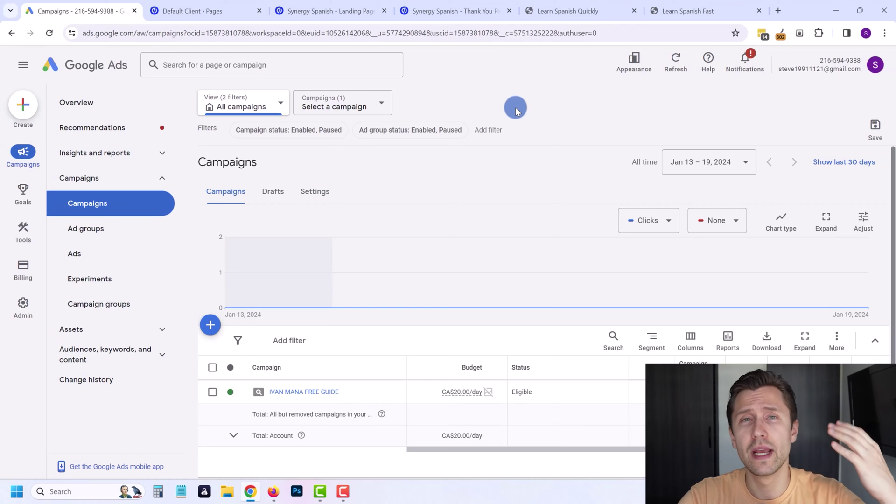
Step: Review the Learn Spanish Quickly landing page and compare it with its Learn Spanish Fast thank-you page
click(587, 14)
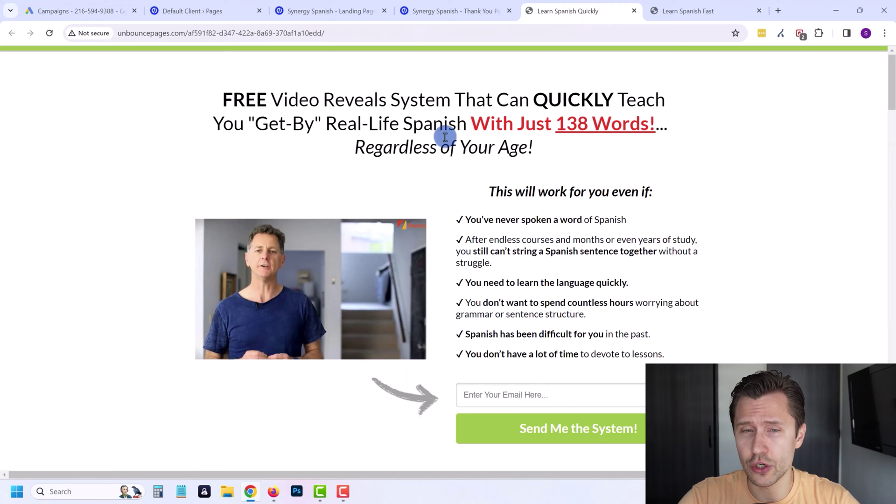
scroll(454, 256, down, 2)
scroll(454, 256, down, 12)
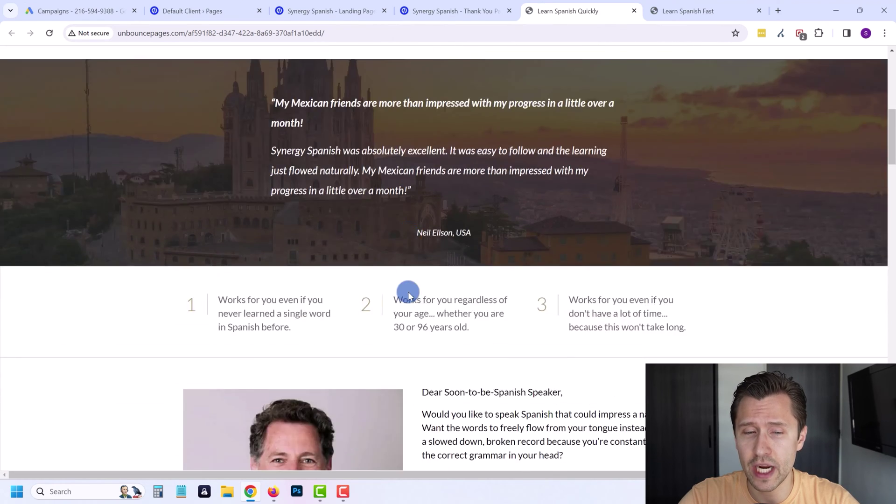
scroll(400, 300, up, 9)
scroll(384, 223, up, 5)
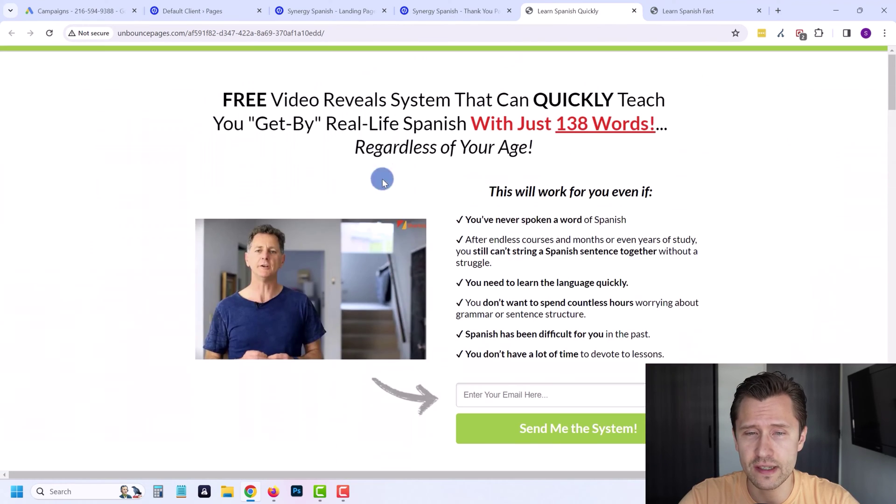
click(690, 6)
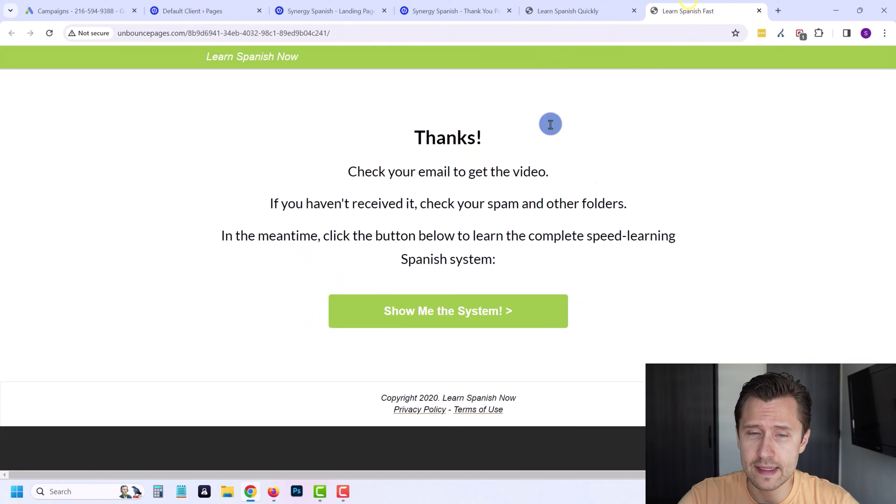
click(577, 9)
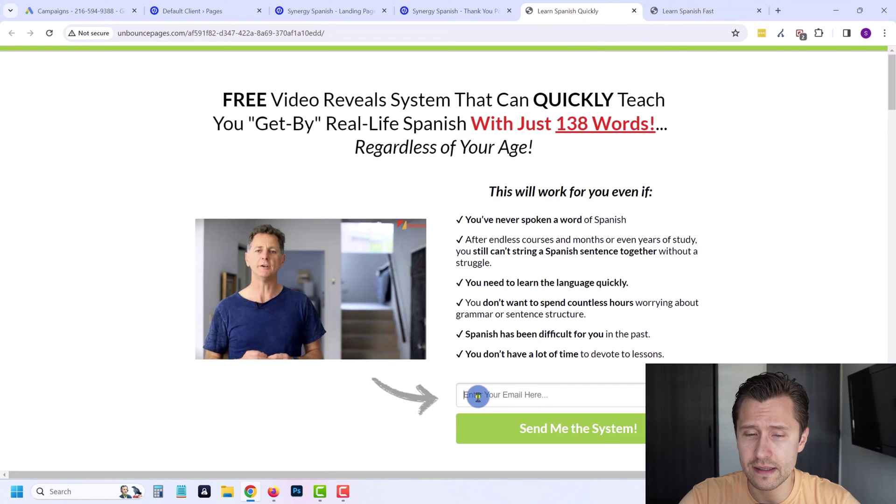
click(706, 5)
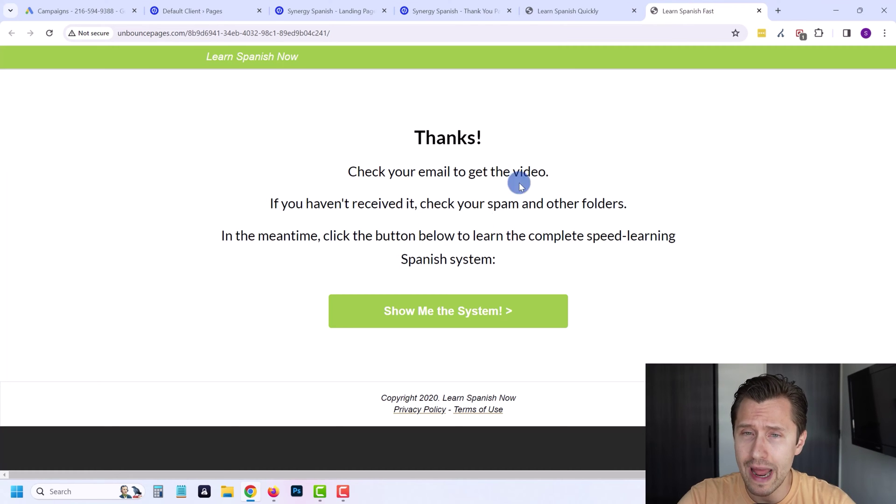
click(566, 10)
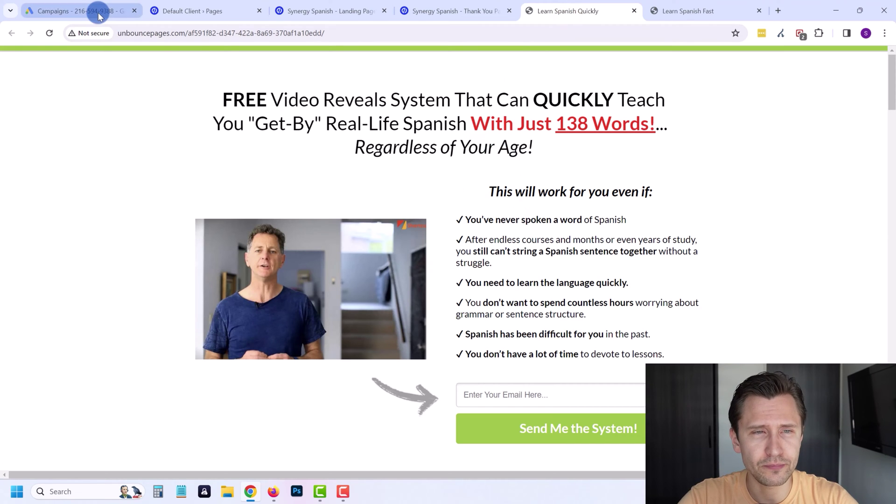
Step: Look over the Synergy Spanish landing page and thank-you page entries in Unbounce, including the Synergy Spanish page group
click(79, 10)
click(426, 11)
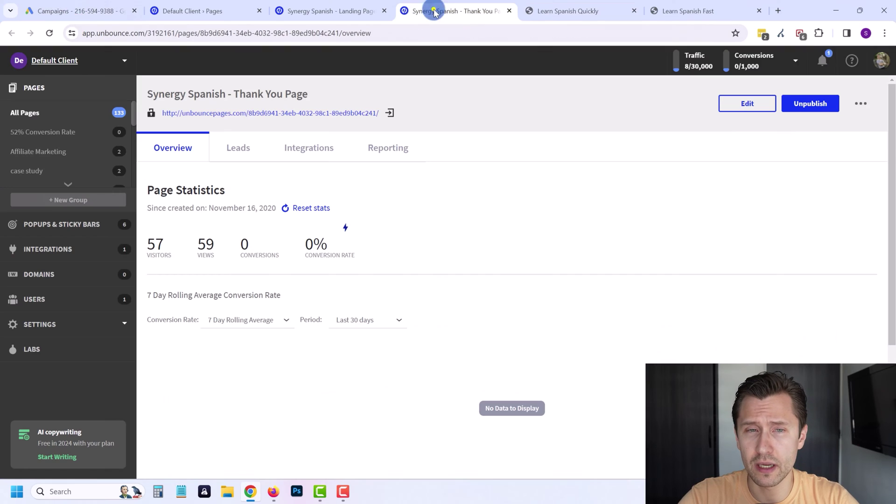
click(328, 9)
click(217, 6)
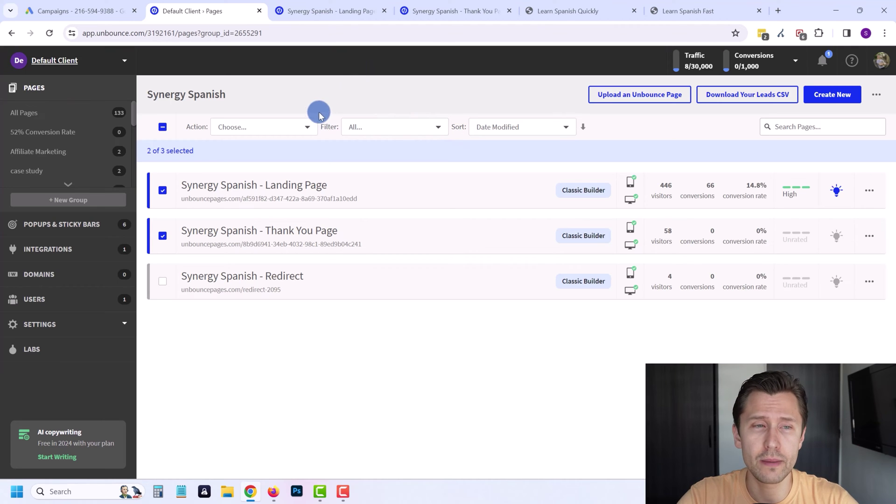
Step: Switch to Google Ads and start a new website conversion action from the conversion goals summary
click(102, 11)
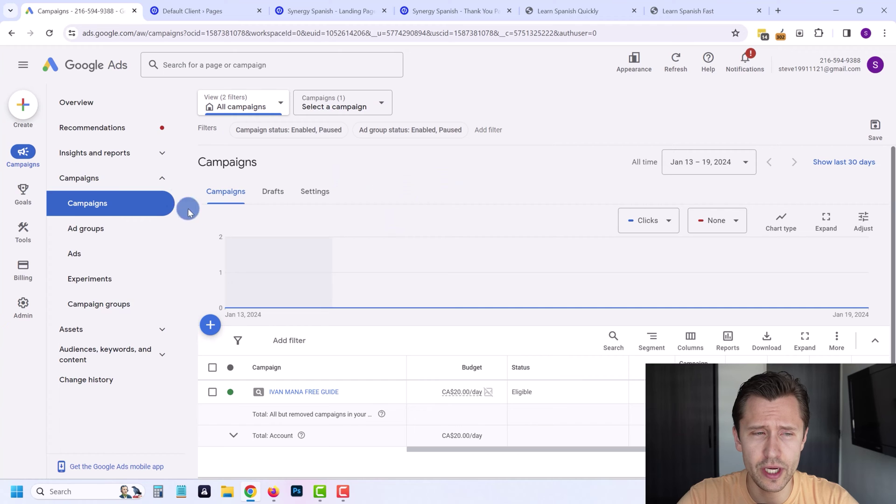
mouse_move(23, 199)
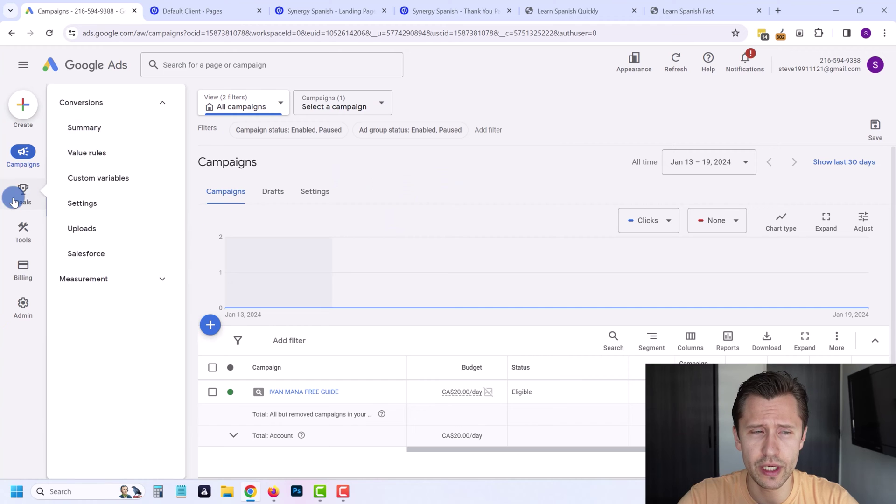
click(89, 128)
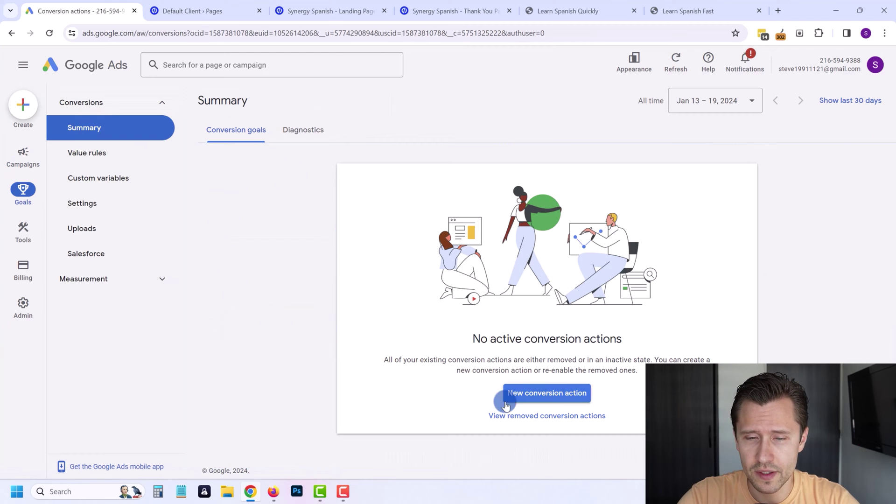
click(541, 395)
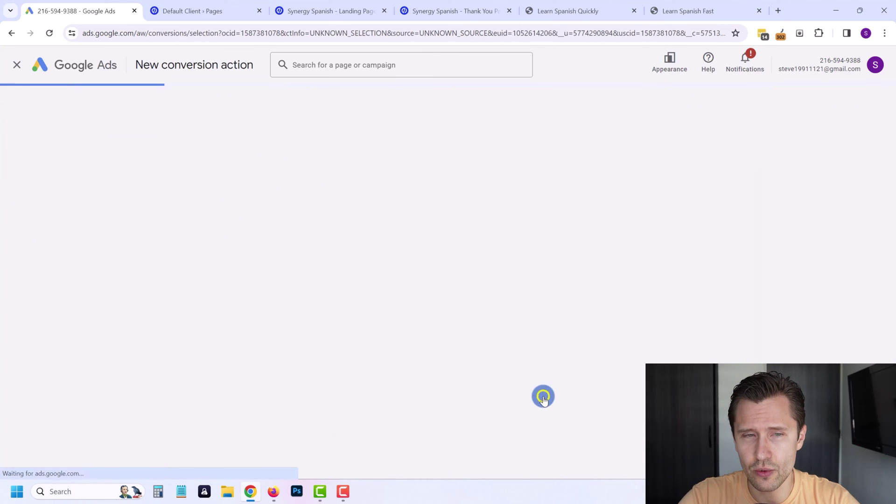
mouse_move(248, 248)
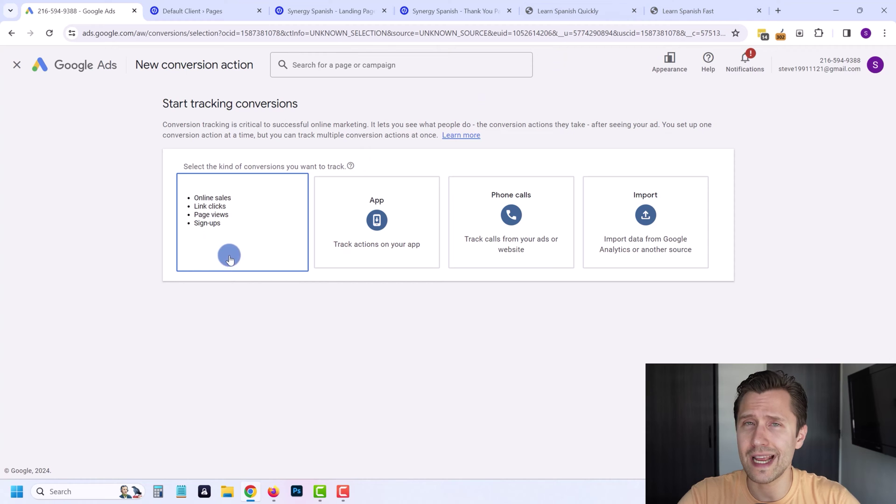
click(248, 224)
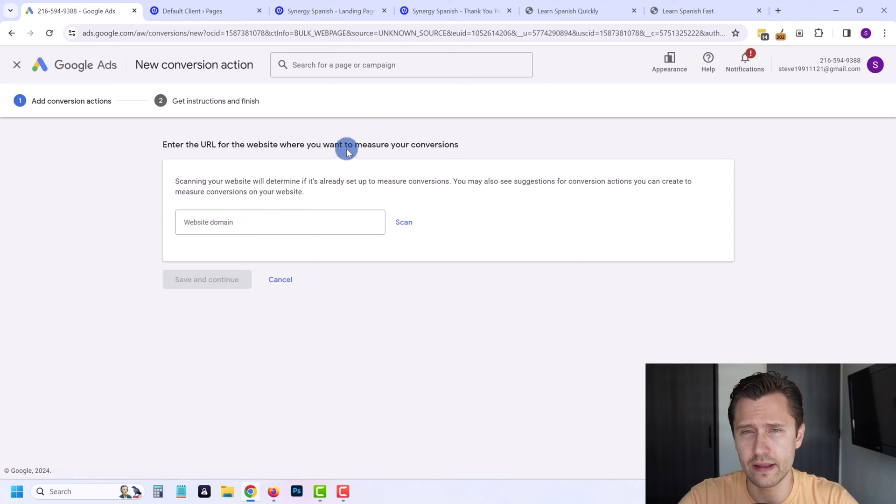
Step: Scan the Learn Spanish Quickly landing page's URL as the website domain, choosing the full unbouncepages.com address over unbounce.com
drag(198, 181, 436, 181)
click(590, 8)
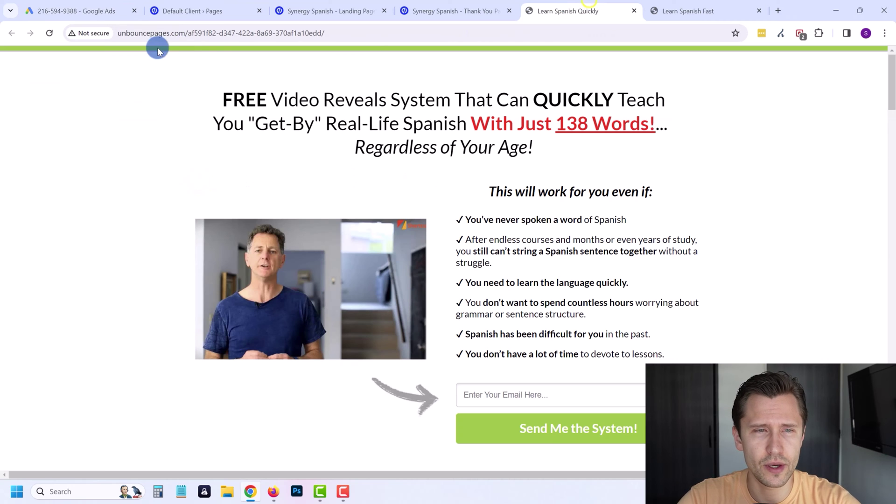
click(171, 34)
key(ctrl+c)
click(217, 4)
click(93, 10)
click(248, 222)
key(ctrl+v)
click(405, 222)
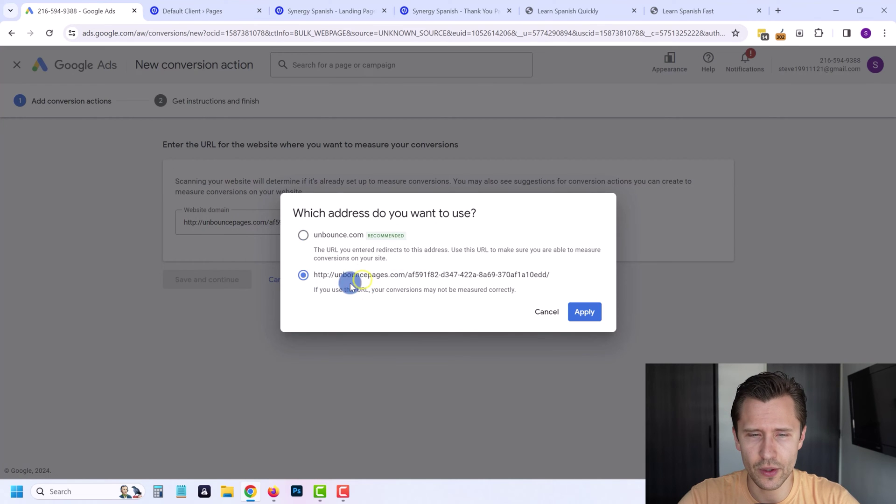
click(584, 312)
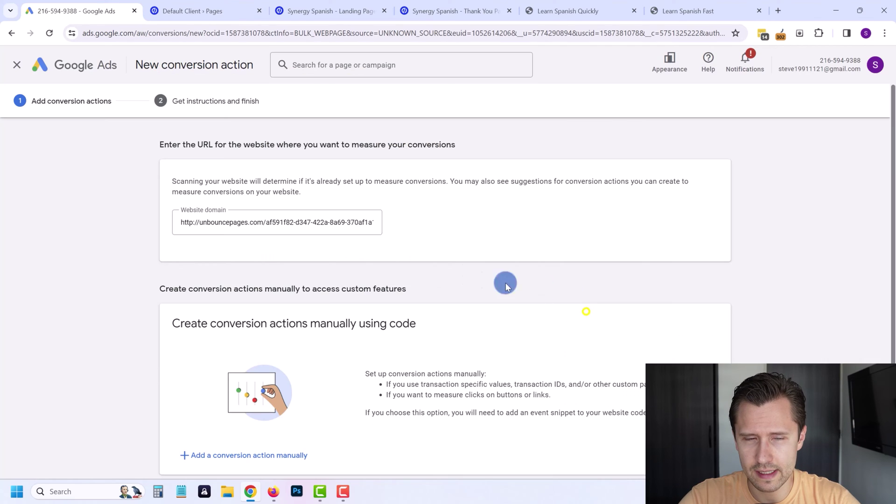
Step: Add a conversion action manually and set its goal category to Submit lead form
scroll(318, 280, down, 1)
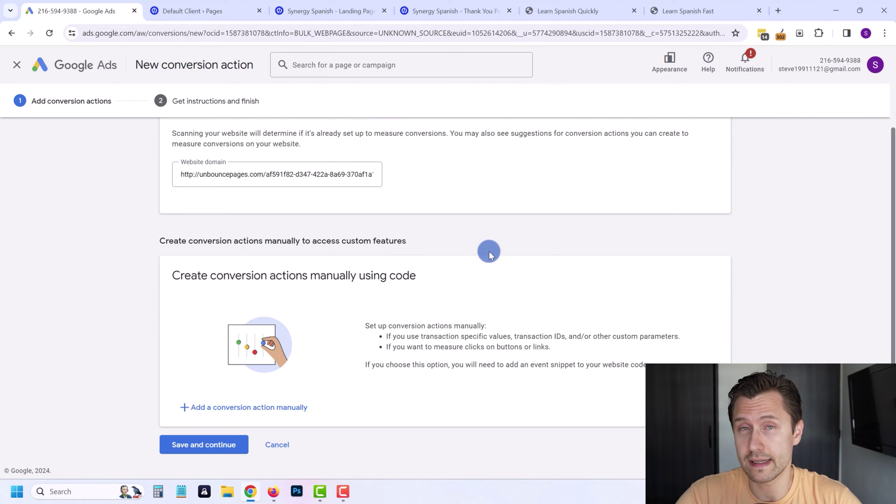
click(225, 413)
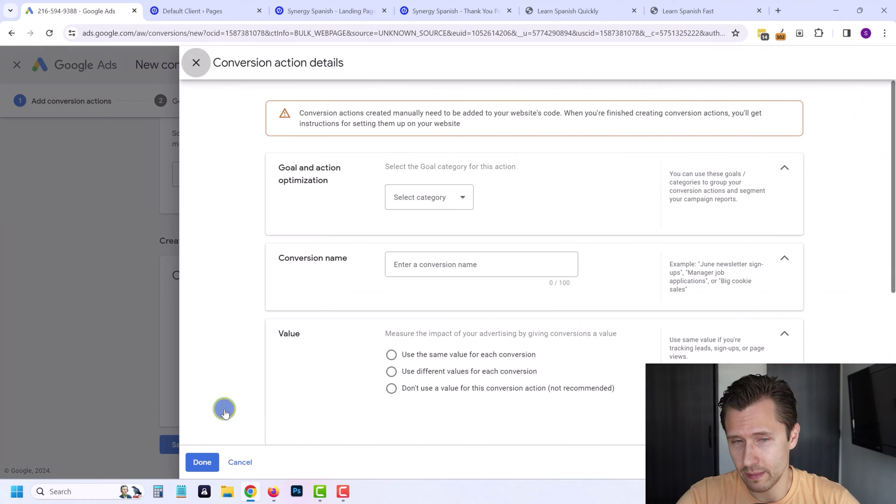
drag(395, 167, 499, 167)
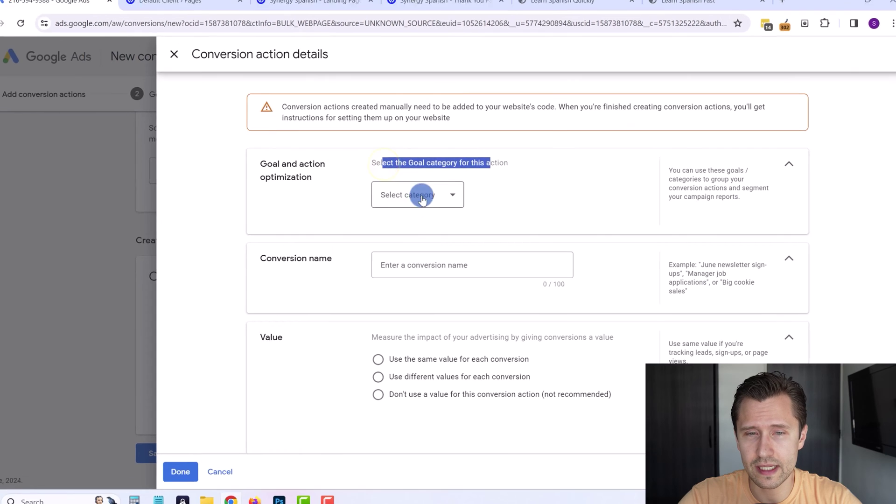
click(421, 162)
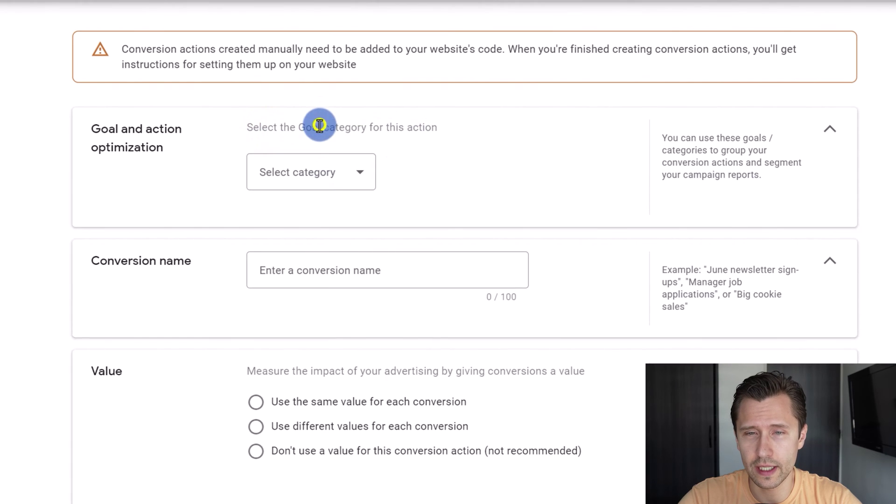
click(417, 192)
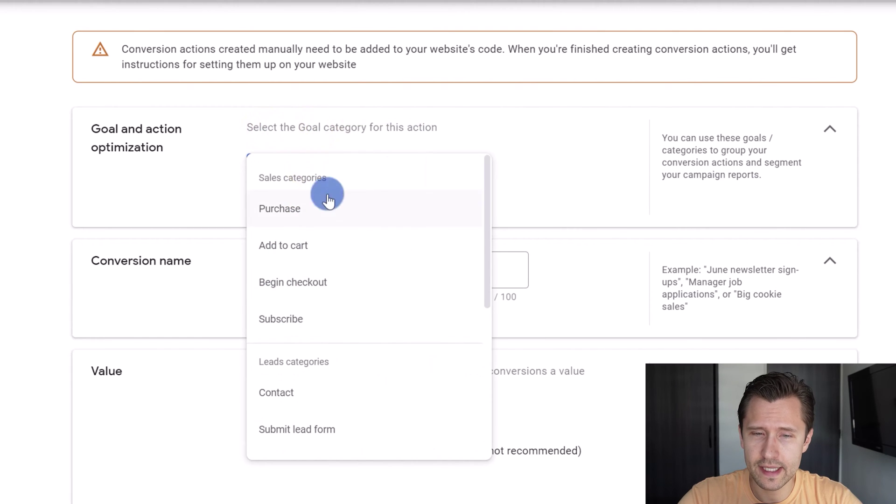
scroll(345, 345, down, 2)
scroll(300, 360, down, 2)
scroll(303, 258, down, 2)
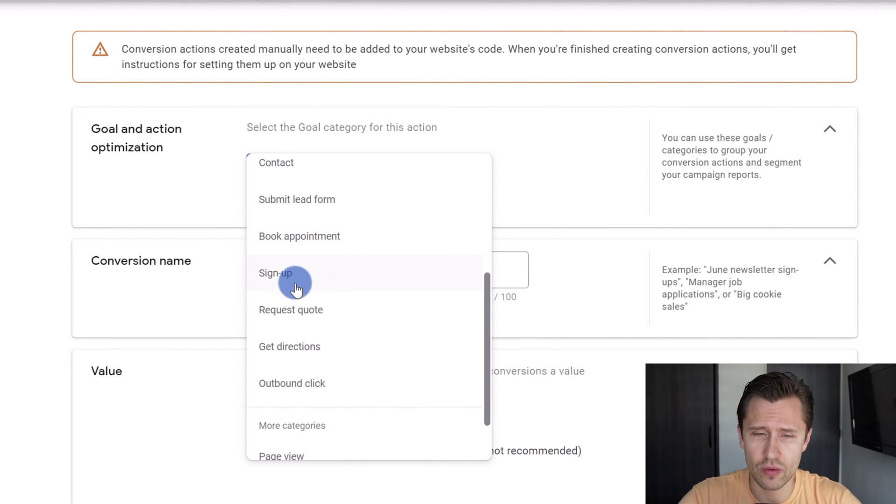
click(289, 202)
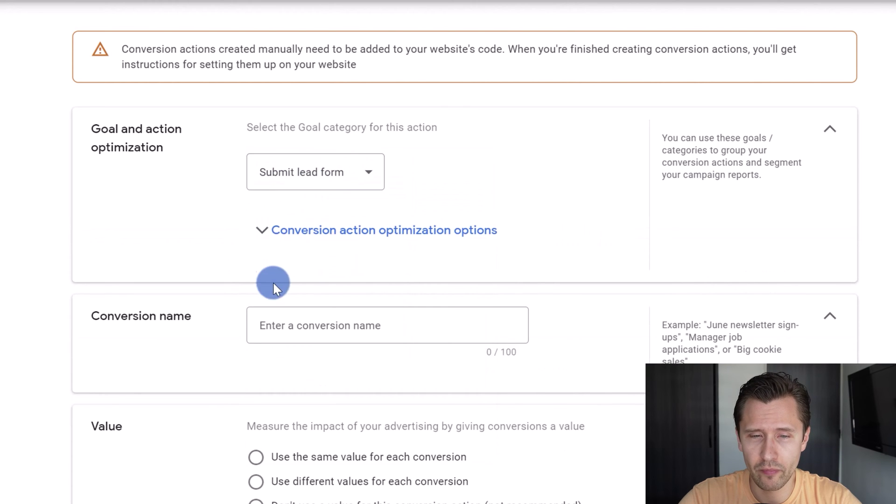
Step: Name the conversion action "Synergy Spanish - Lead"
scroll(266, 306, down, 2)
click(333, 243)
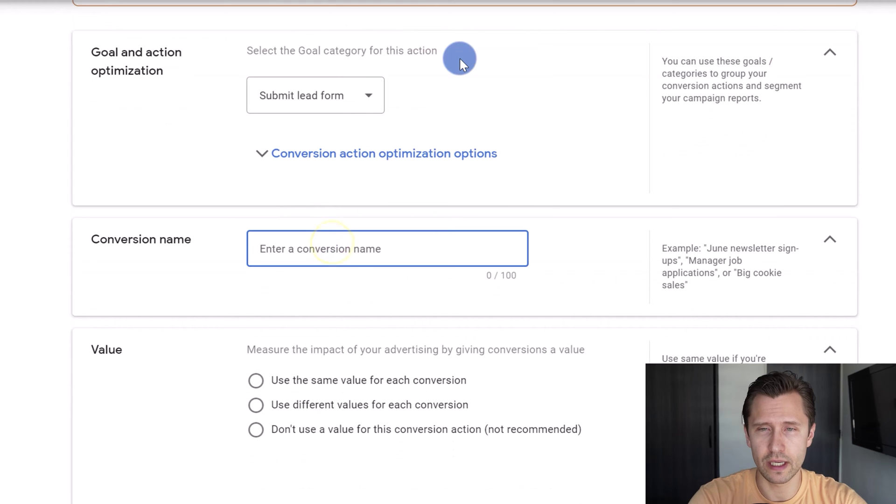
text(Synergy Spanish - Lead)
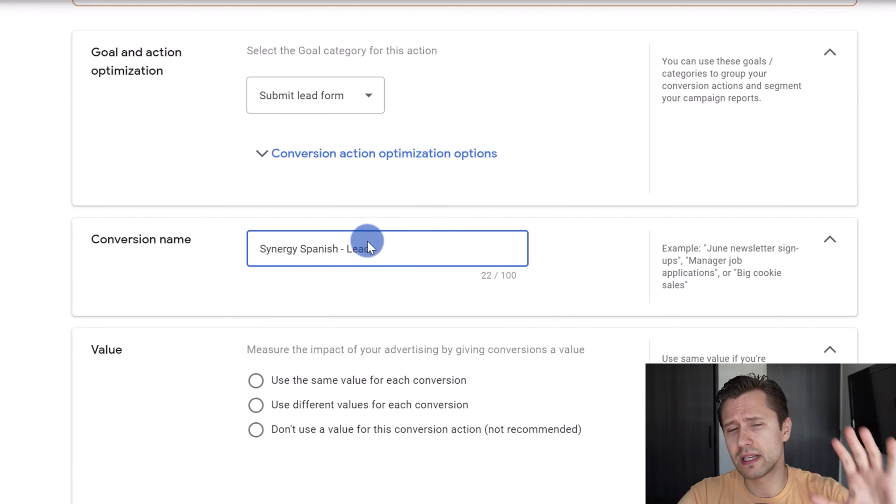
Step: Set the conversion action's value option to "Don't use a value for this conversion action"
scroll(374, 238, down, 2)
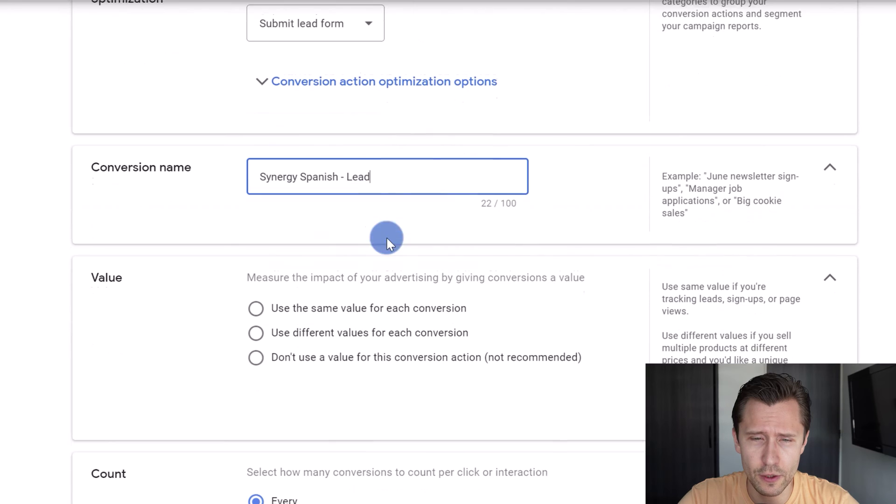
scroll(353, 350, down, 1)
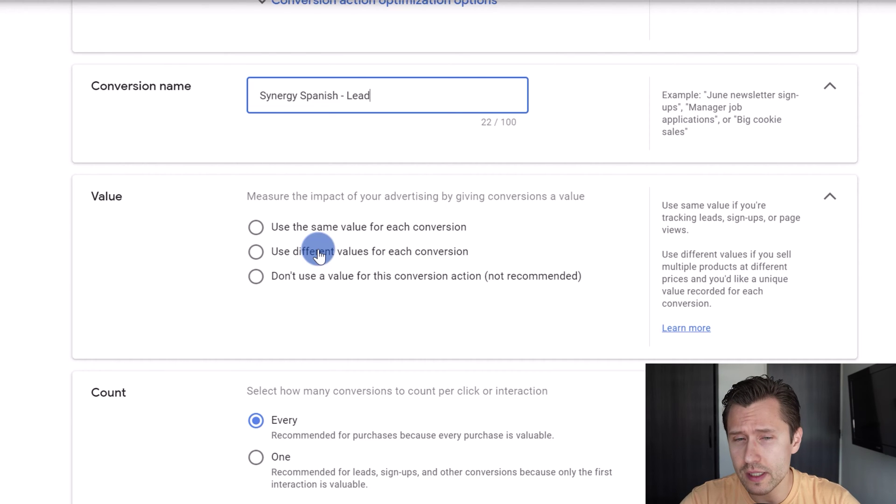
click(329, 228)
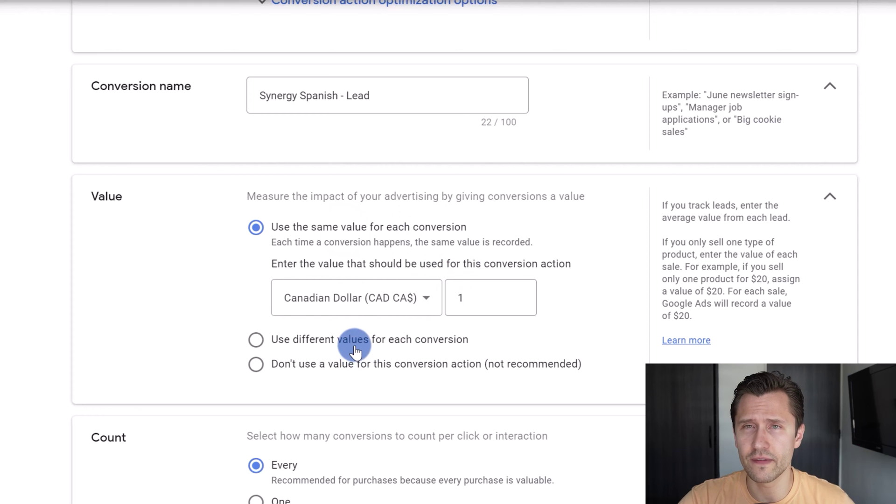
click(322, 365)
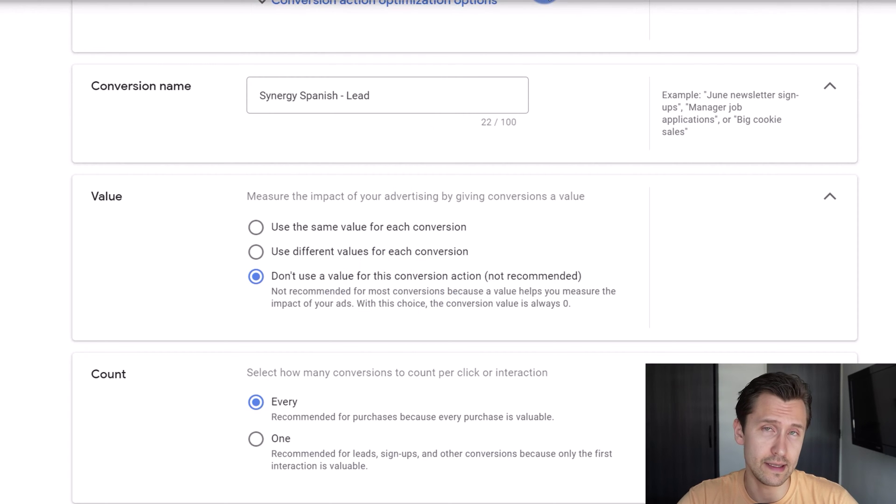
Step: Set the conversion count to One per click or interaction
scroll(420, 240, down, 2)
drag(259, 296, 529, 301)
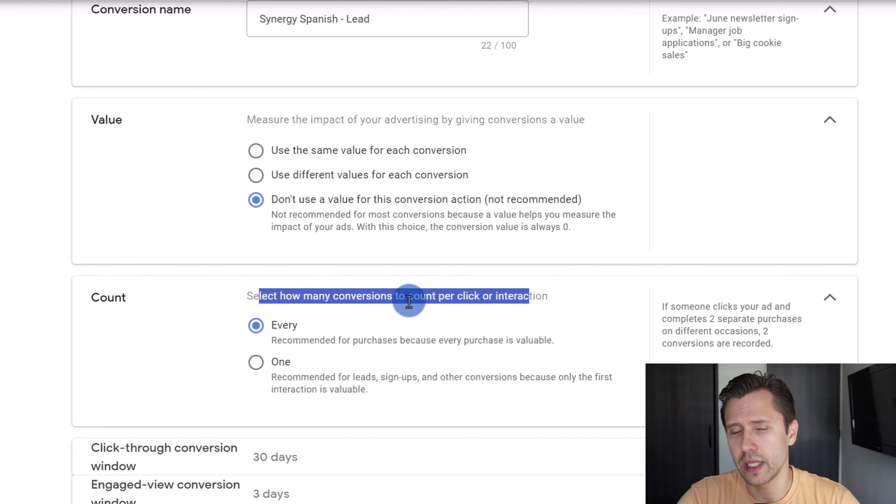
click(282, 369)
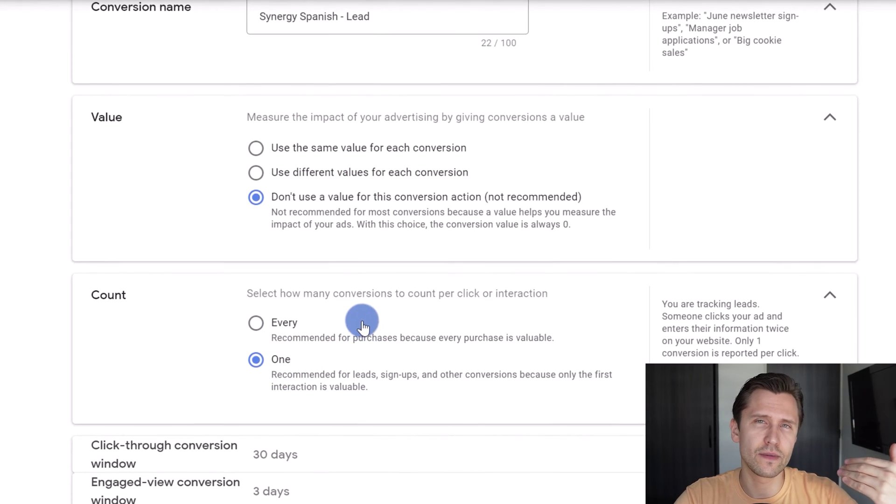
scroll(382, 265, down, 1)
scroll(392, 265, down, 1)
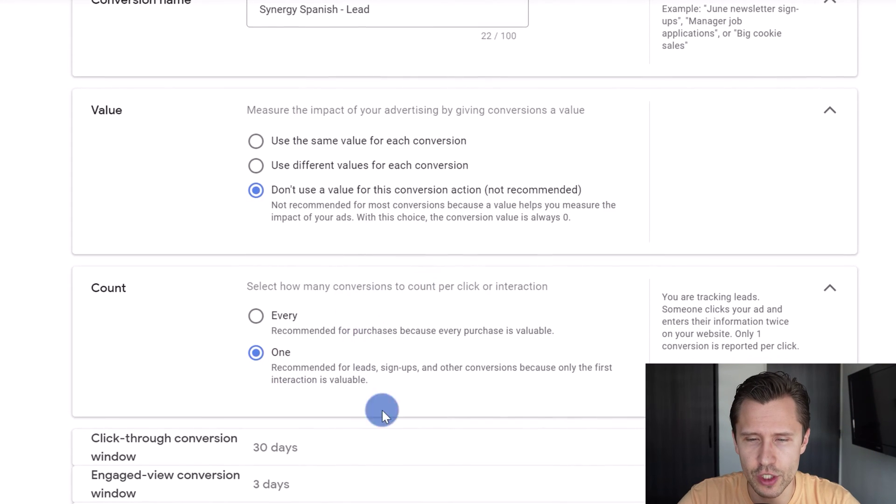
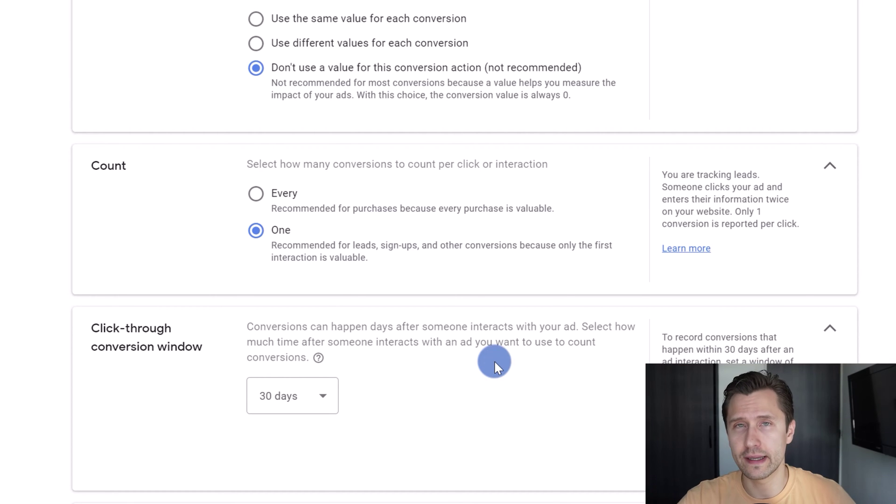
Step: Review the available click-through conversion window durations and choose 30 days
click(296, 395)
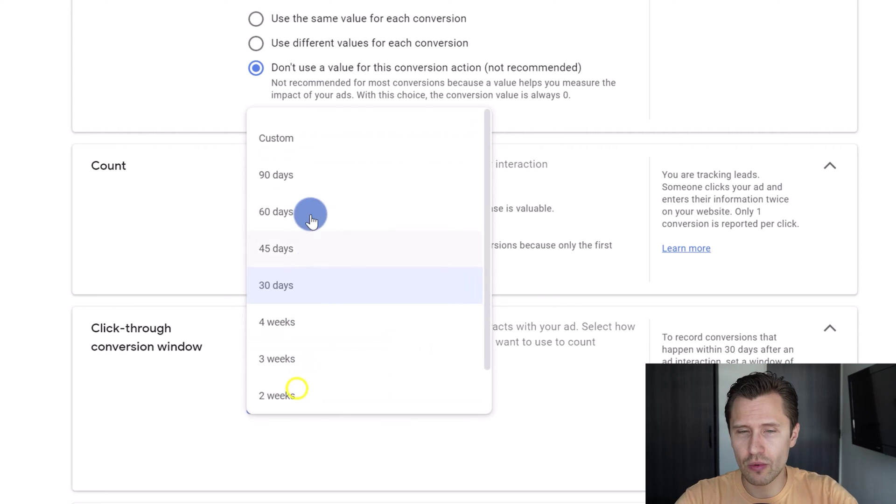
scroll(322, 314, down, 1)
scroll(339, 376, up, 1)
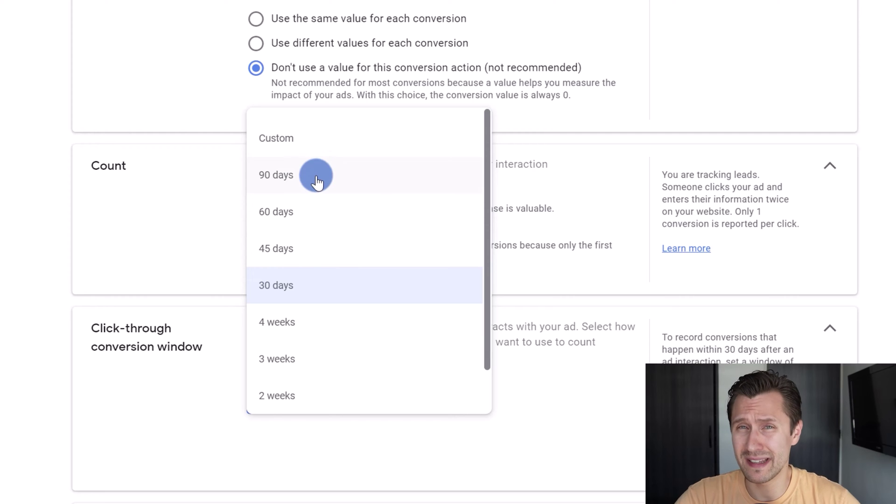
scroll(357, 263, down, 1)
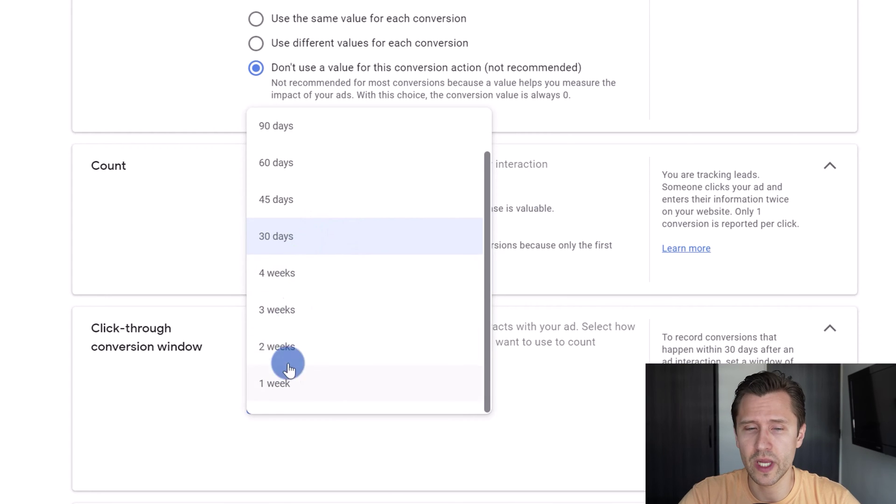
click(293, 239)
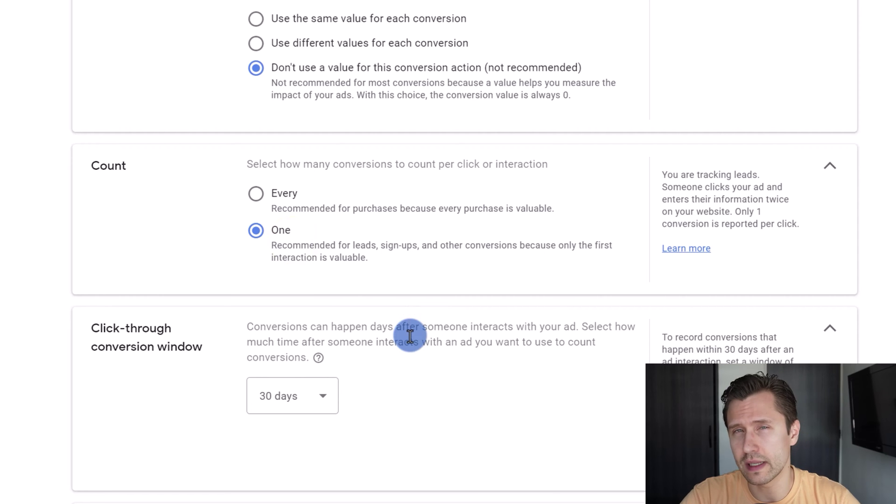
Step: Expand the engaged-view conversion window setting and choose the recommended 3 days
scroll(410, 336, down, 3)
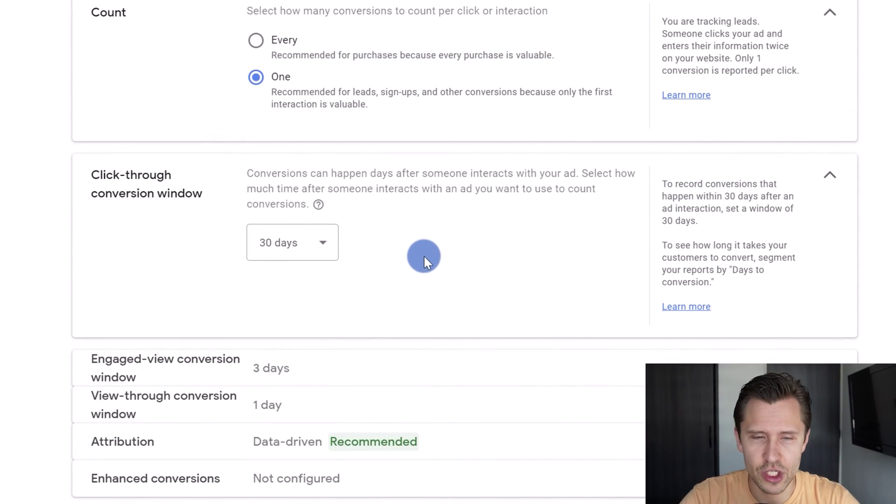
click(417, 310)
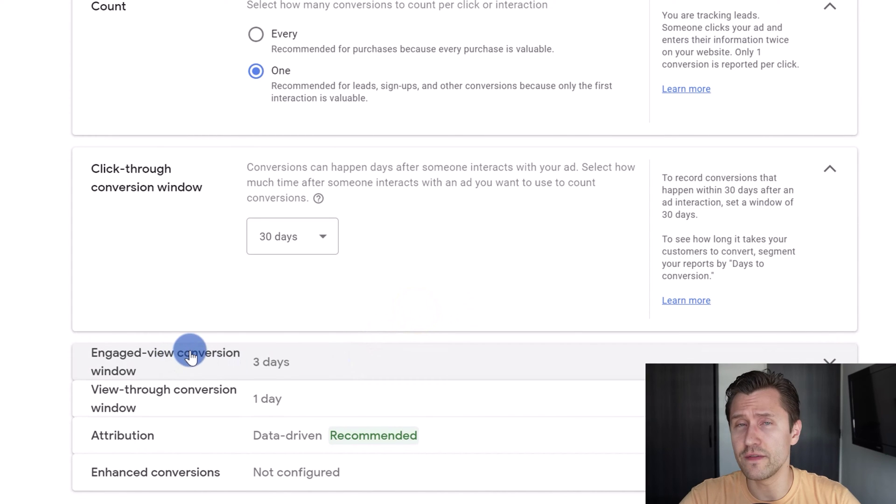
click(216, 353)
click(287, 402)
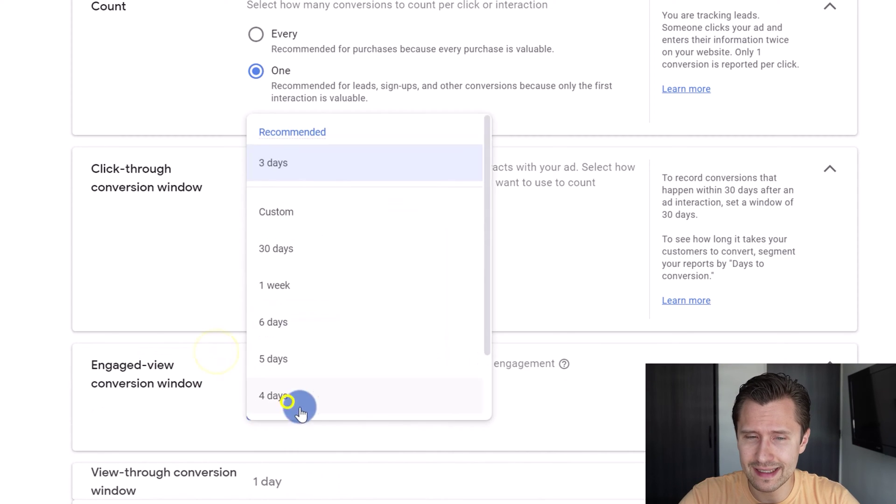
click(186, 289)
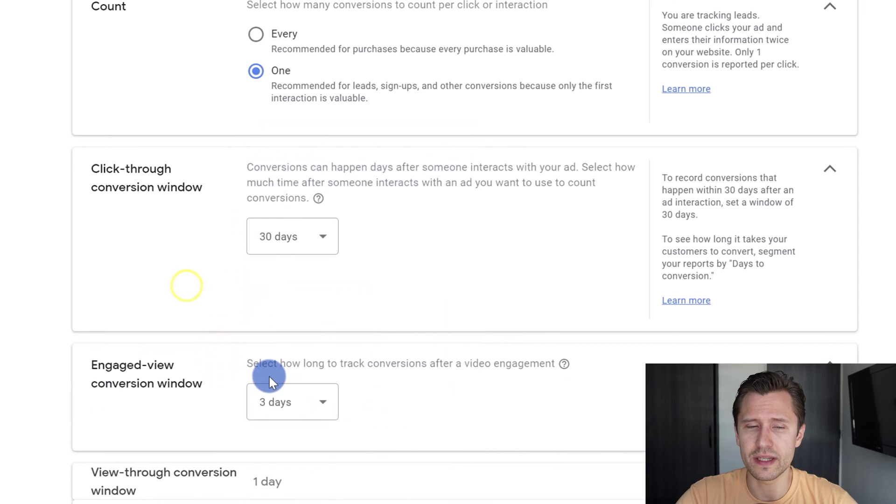
drag(97, 386, 147, 390)
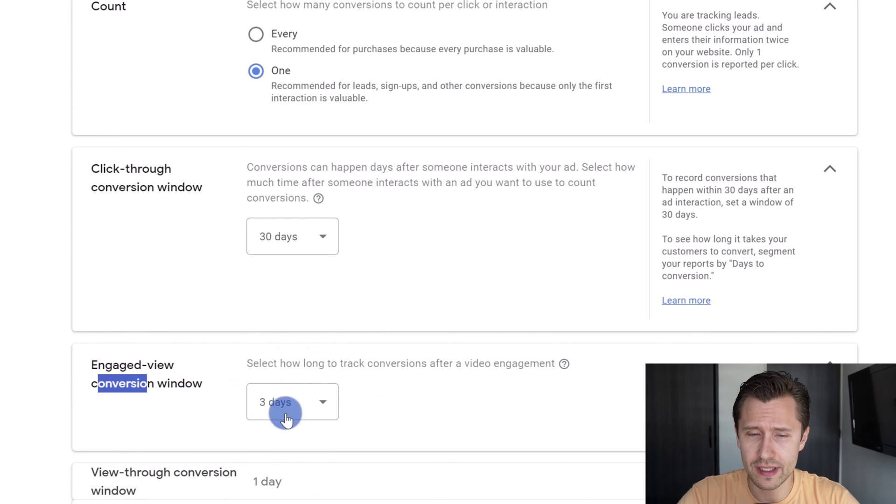
drag(178, 371, 91, 386)
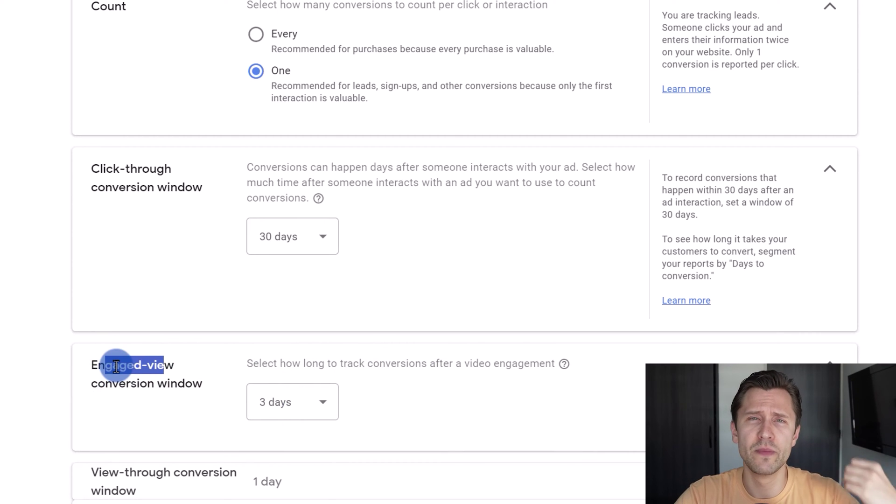
click(261, 398)
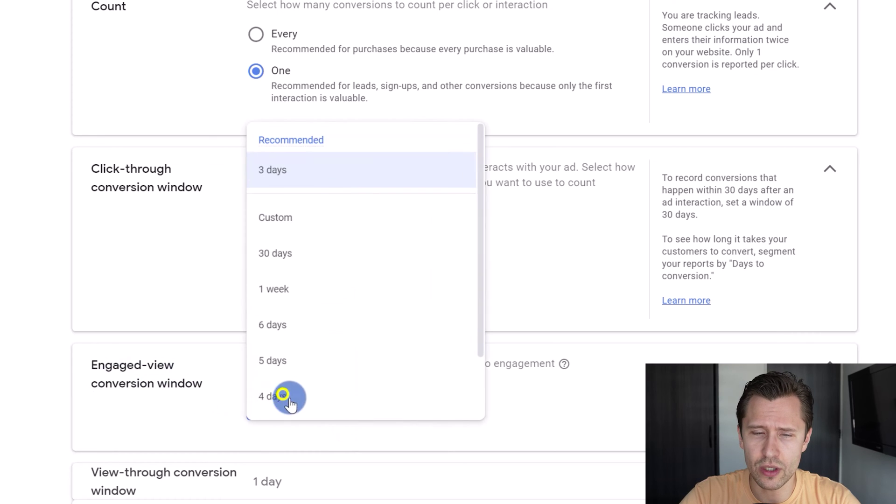
click(301, 165)
Step: Expand the view-through conversion window setting and review its description and available durations
scroll(436, 278, down, 2)
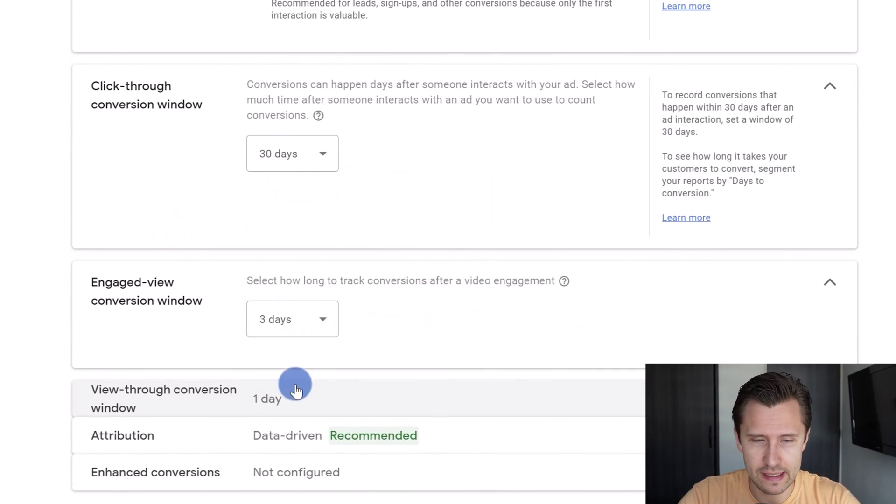
click(186, 406)
scroll(171, 368, down, 2)
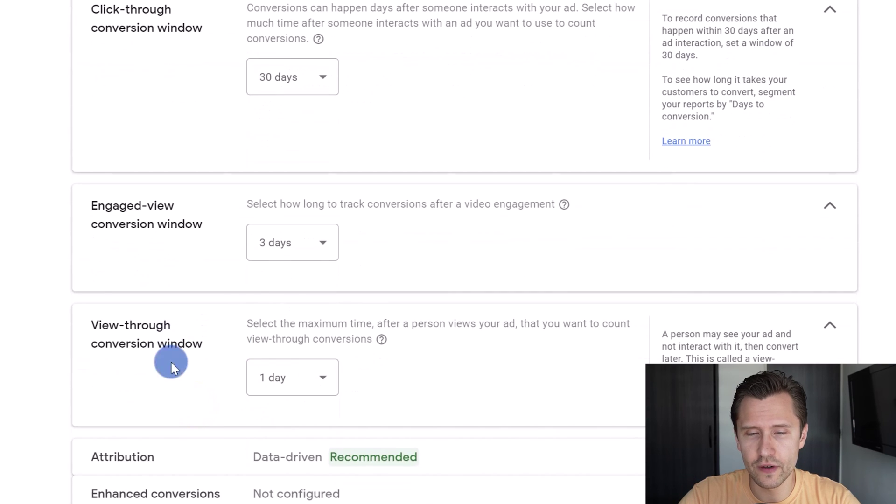
drag(283, 324, 534, 312)
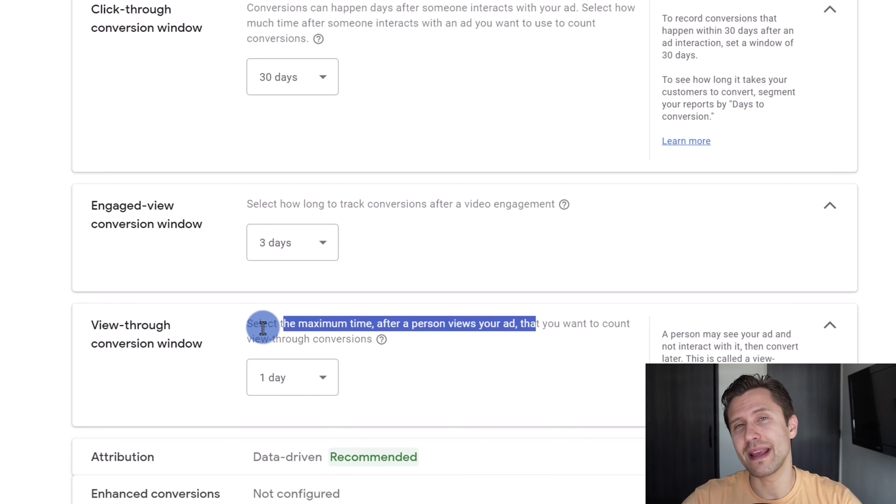
click(289, 373)
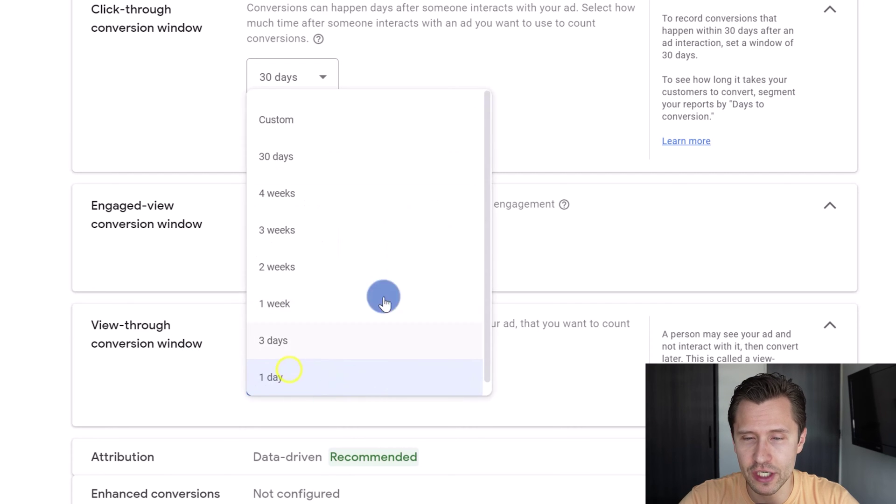
click(578, 367)
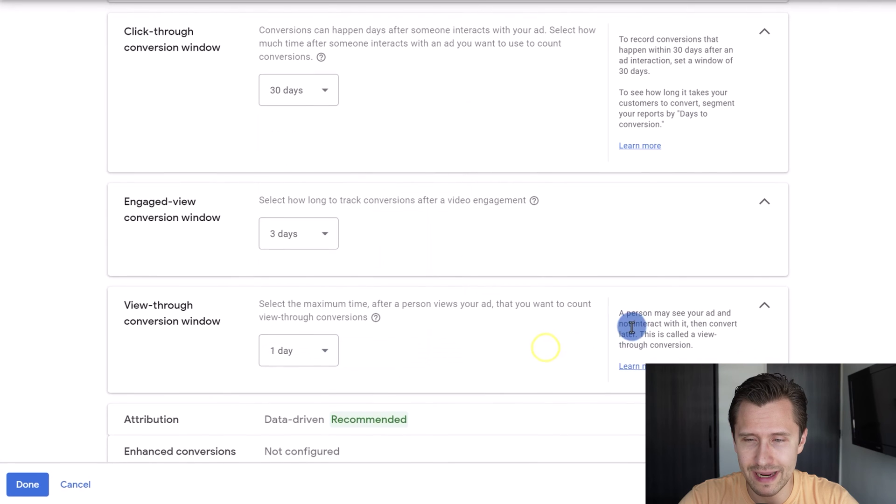
drag(637, 318, 663, 344)
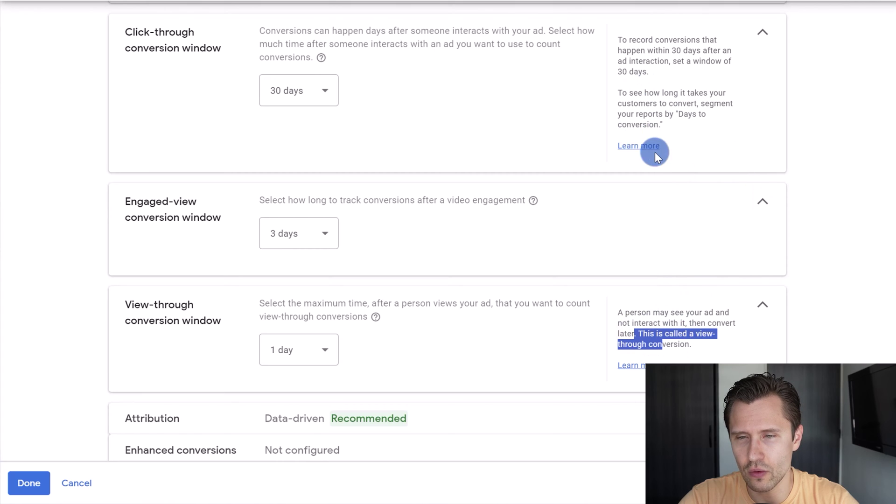
scroll(485, 275, down, 1)
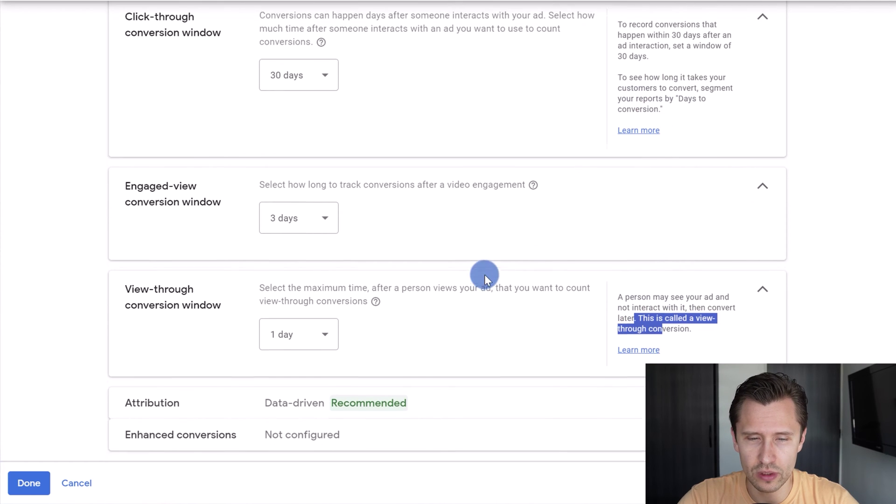
Step: Compare the attribution models for the conversion action and select the recommended Data-driven model
scroll(496, 348, down, 2)
click(310, 292)
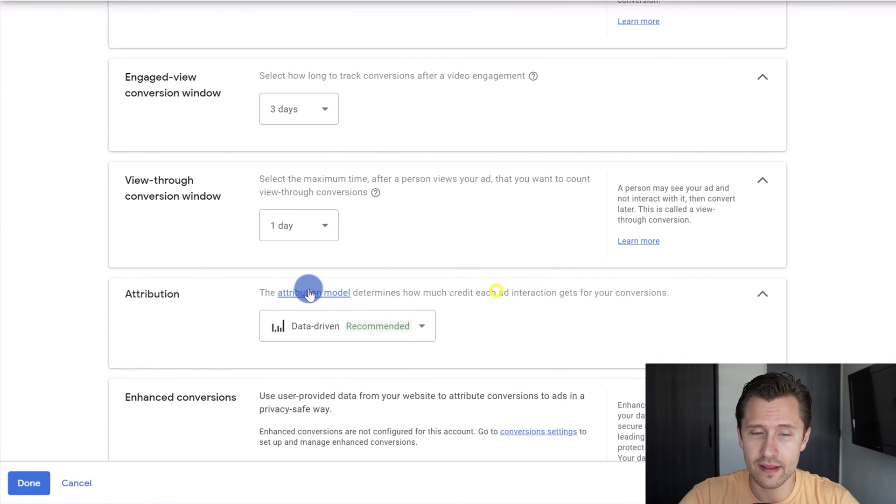
click(358, 336)
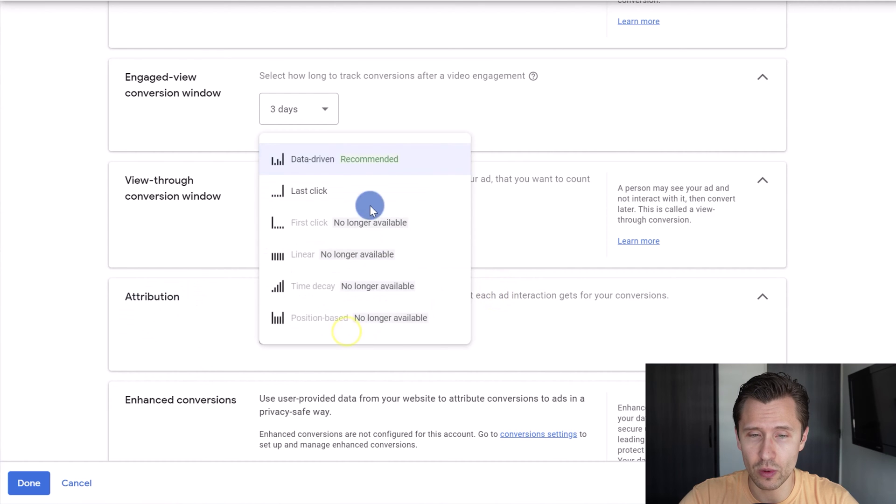
mouse_move(317, 226)
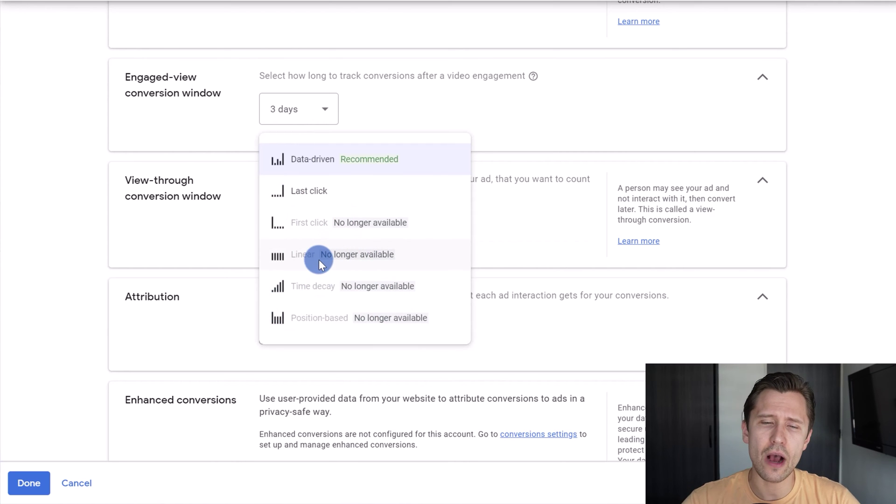
mouse_move(318, 259)
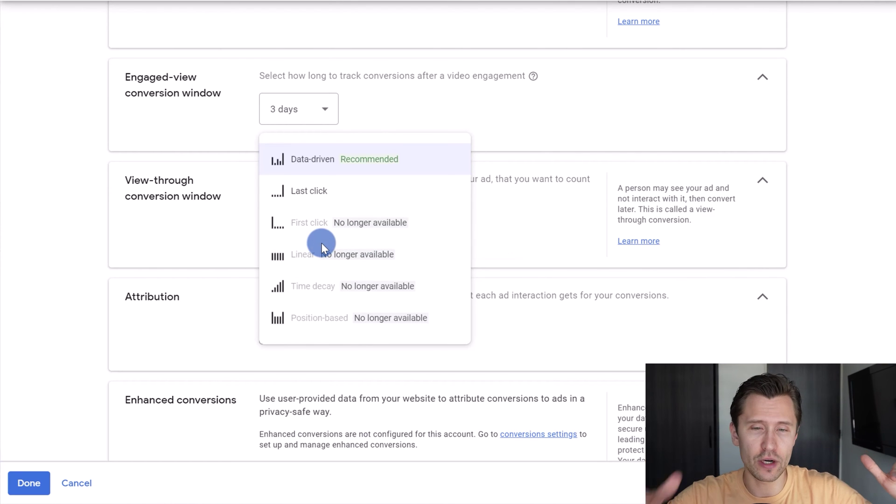
mouse_move(329, 286)
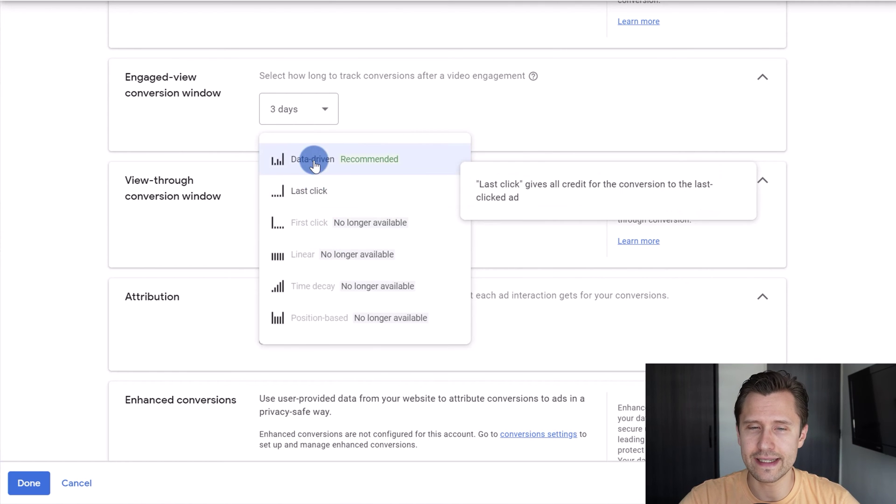
mouse_move(303, 206)
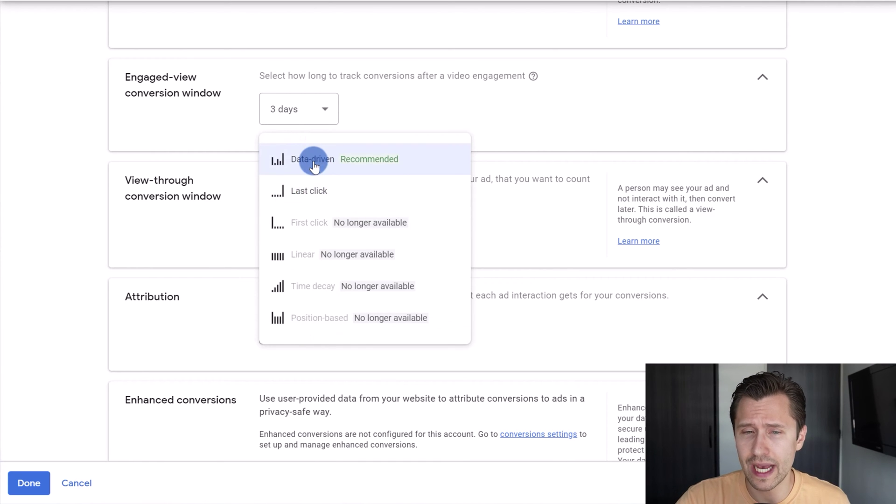
mouse_move(310, 161)
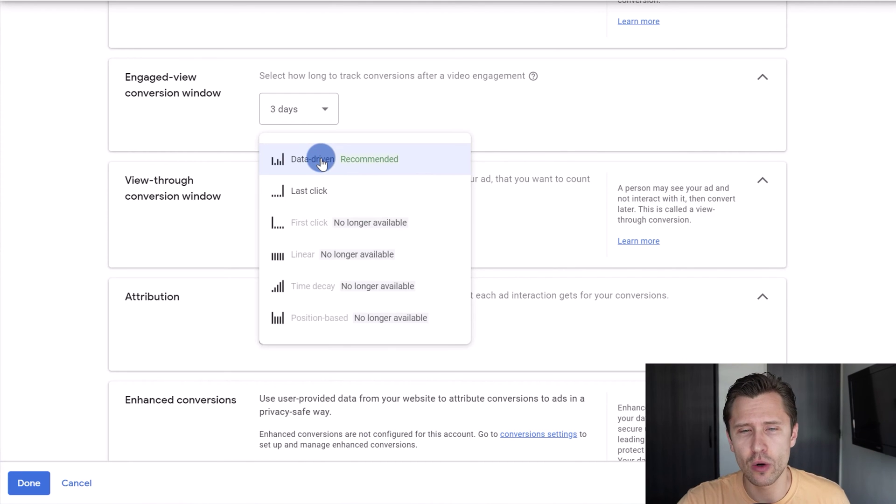
mouse_move(312, 203)
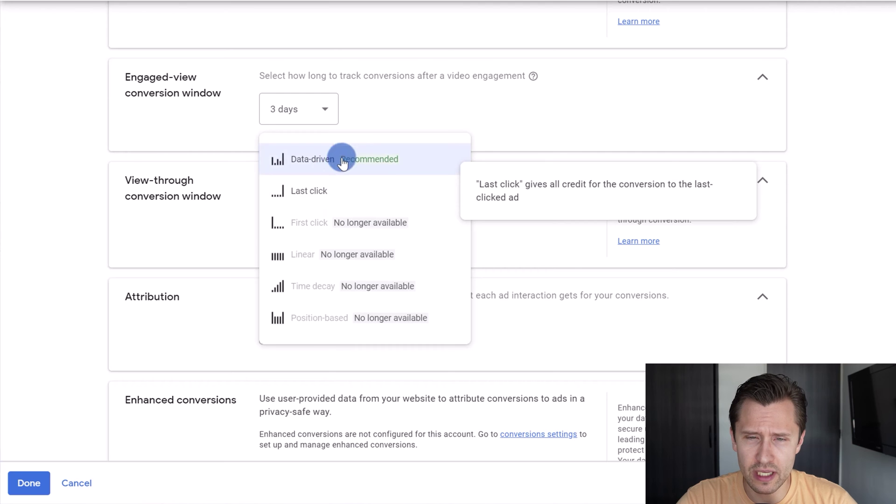
mouse_move(359, 161)
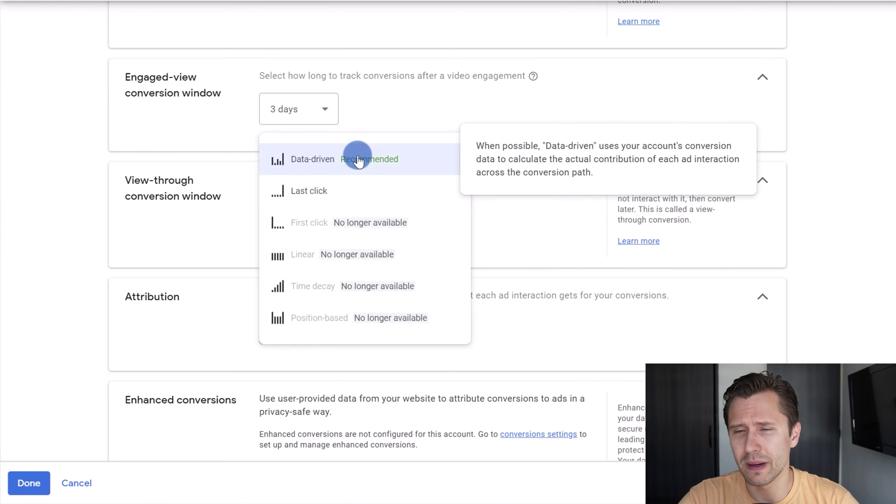
click(366, 164)
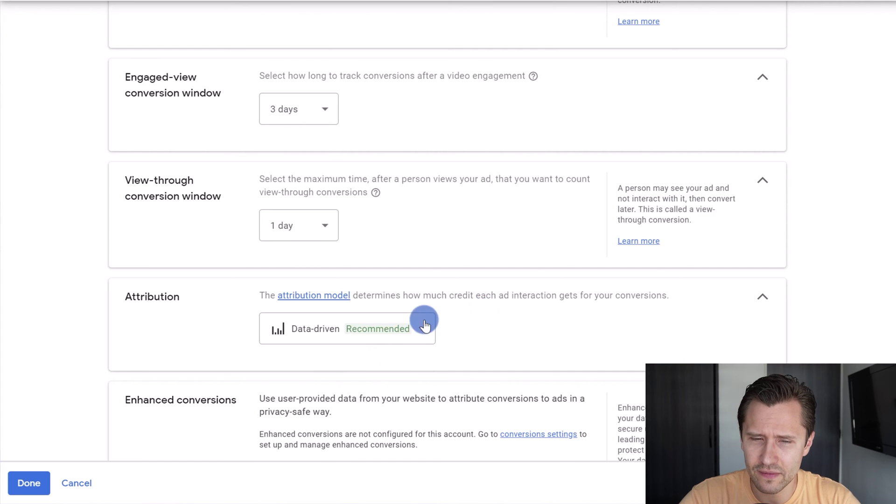
mouse_move(356, 326)
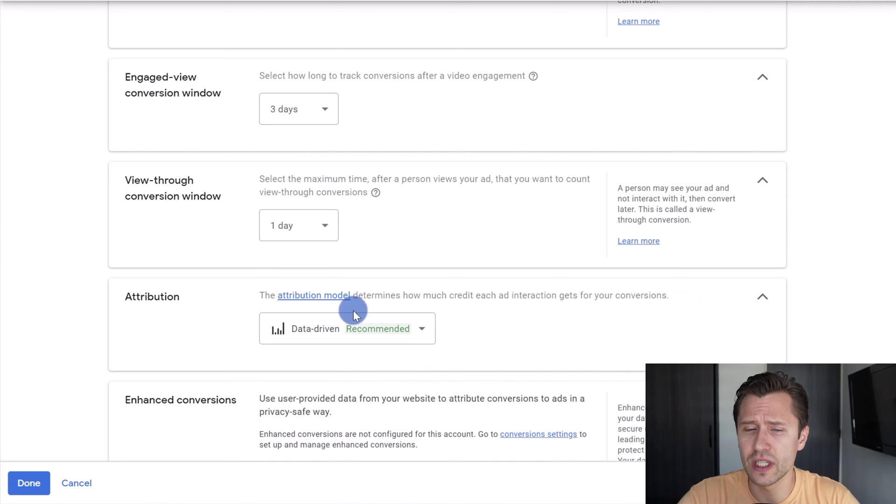
click(326, 336)
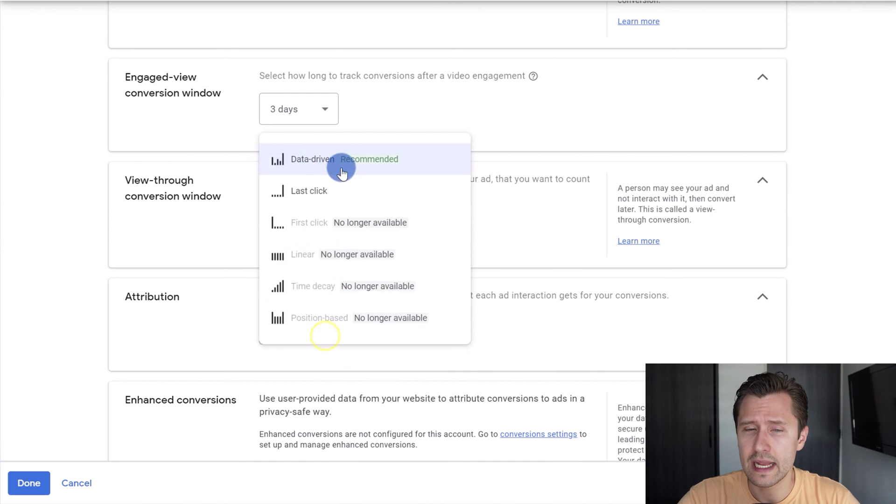
click(312, 162)
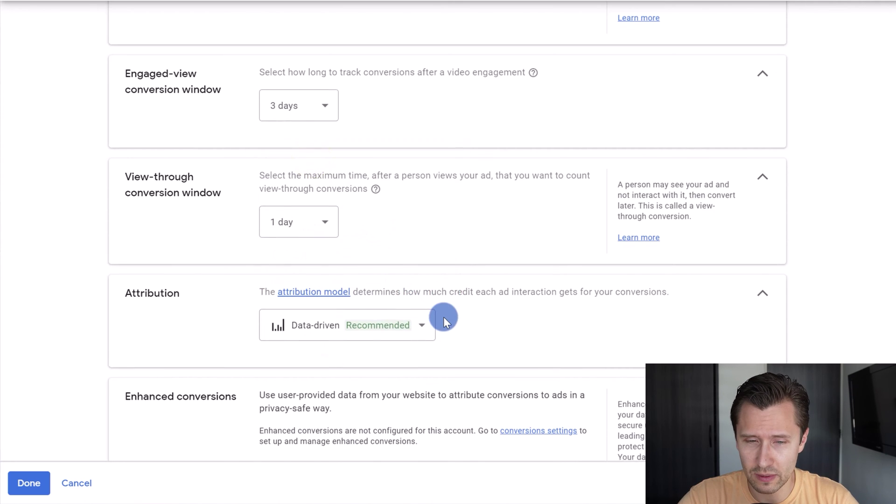
Step: Check the Enhanced conversions section and finish the conversion action details to add the action to the manual list
scroll(438, 308, down, 1)
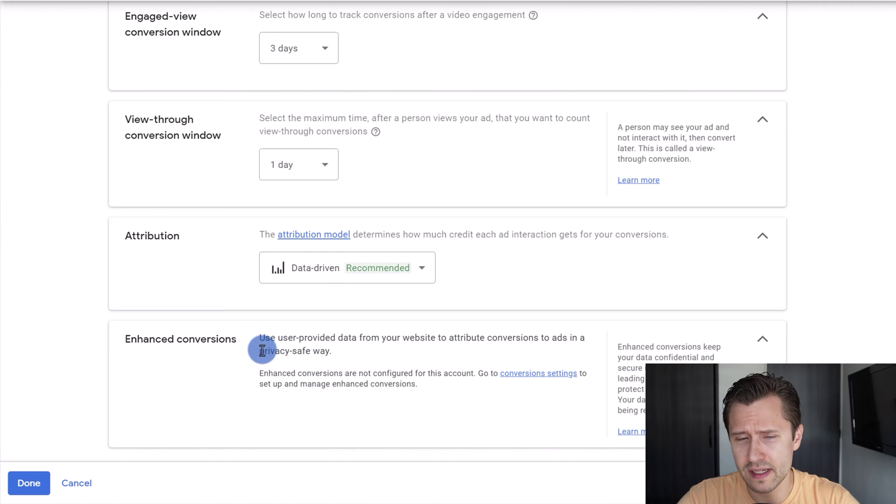
drag(262, 351, 319, 351)
click(303, 353)
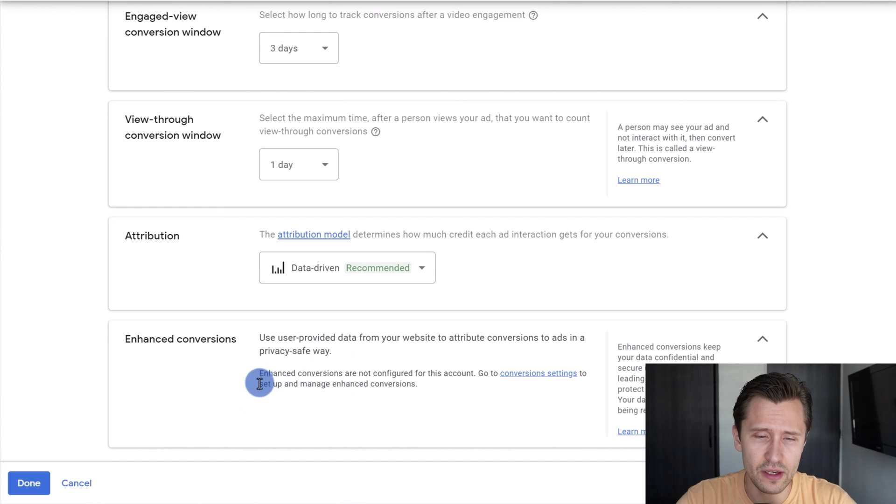
drag(263, 376, 411, 365)
click(374, 361)
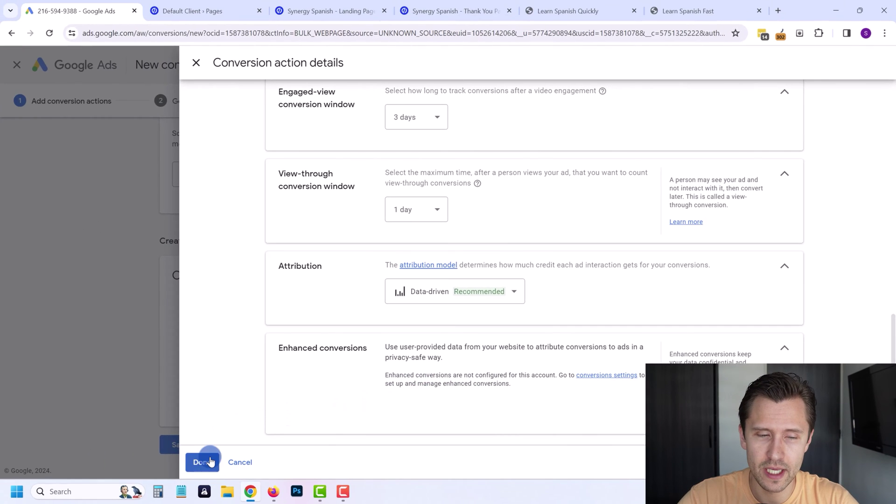
click(210, 461)
scroll(390, 364, down, 1)
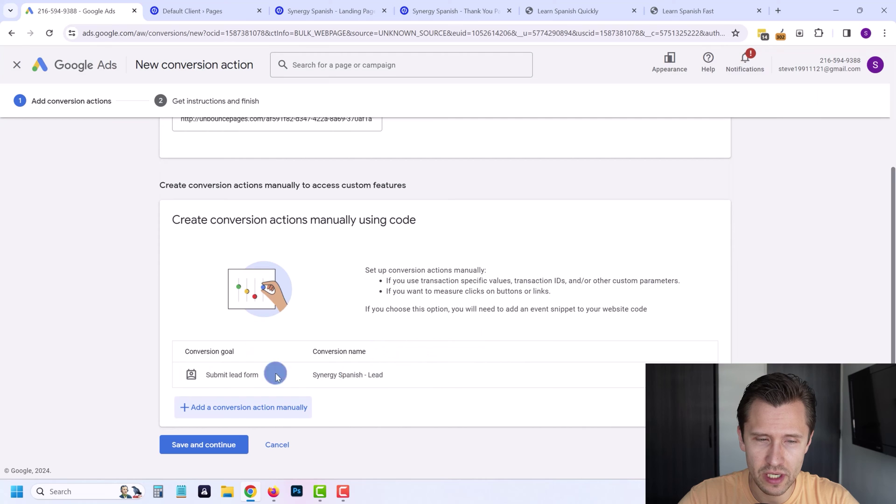
Step: Save the Synergy Spanish - Lead conversion action and continue to the tag setup instructions
drag(210, 371, 368, 373)
click(367, 374)
click(199, 451)
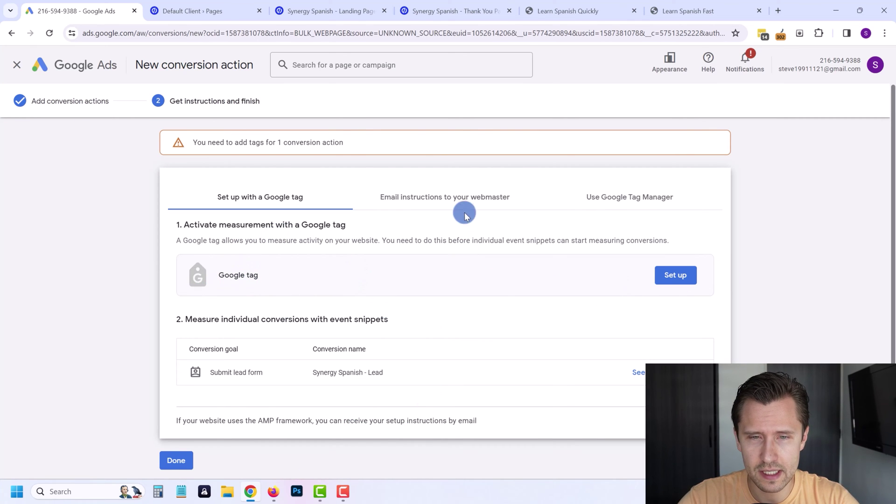
Step: Review the webmaster email and Google Tag Manager setup methods, and return to the Google tag method to read its description
click(435, 198)
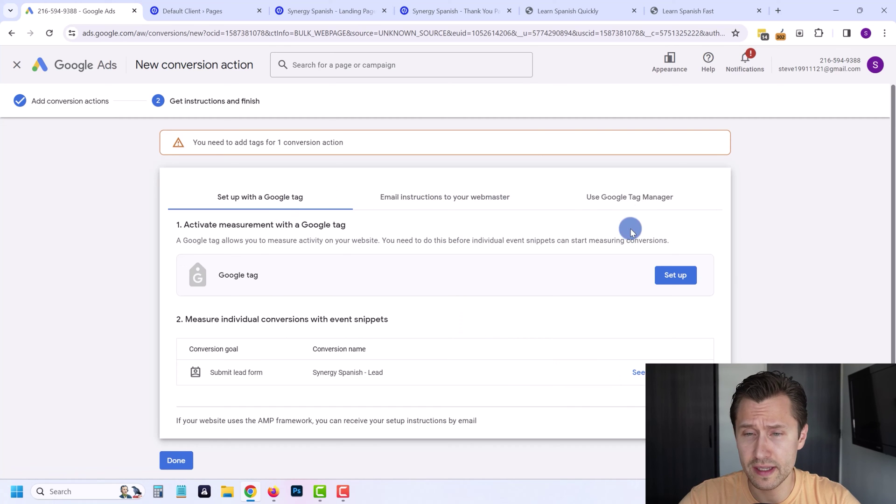
click(636, 206)
scroll(301, 306, down, 2)
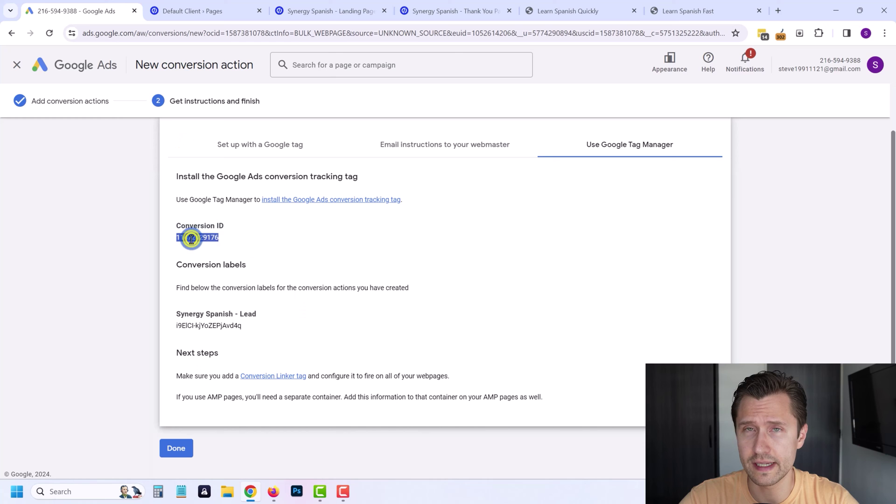
click(462, 146)
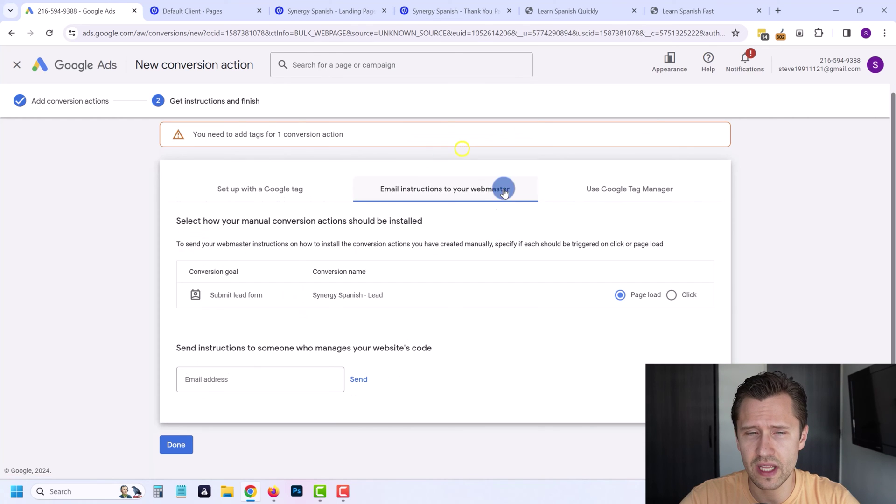
click(264, 190)
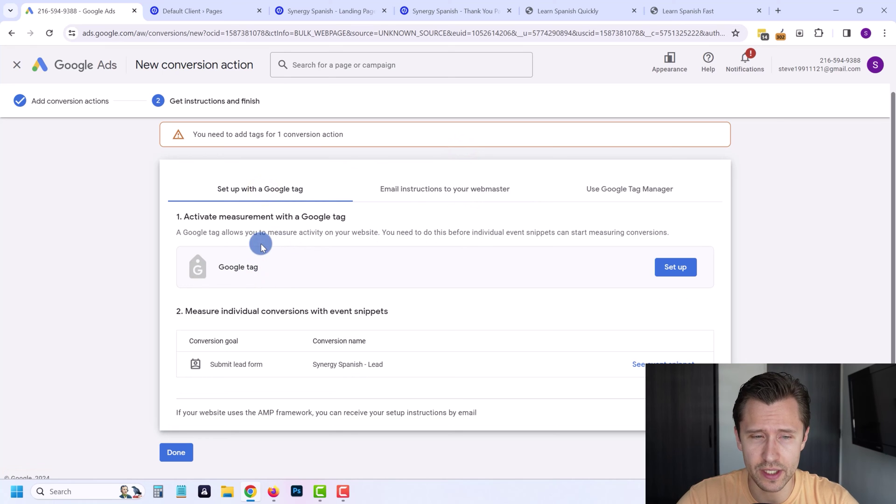
drag(211, 232, 589, 235)
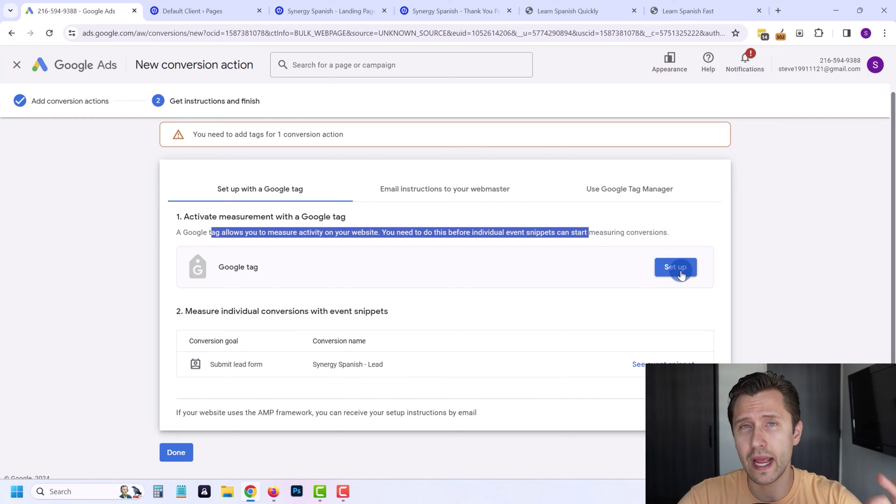
Step: Check the live landing page, and open the Google tag setup to copy the manual installation code
click(583, 9)
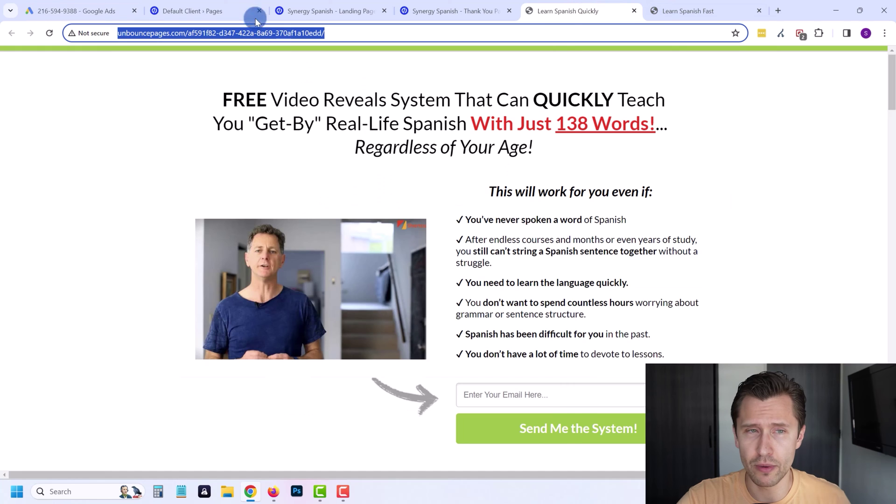
click(93, 10)
click(677, 267)
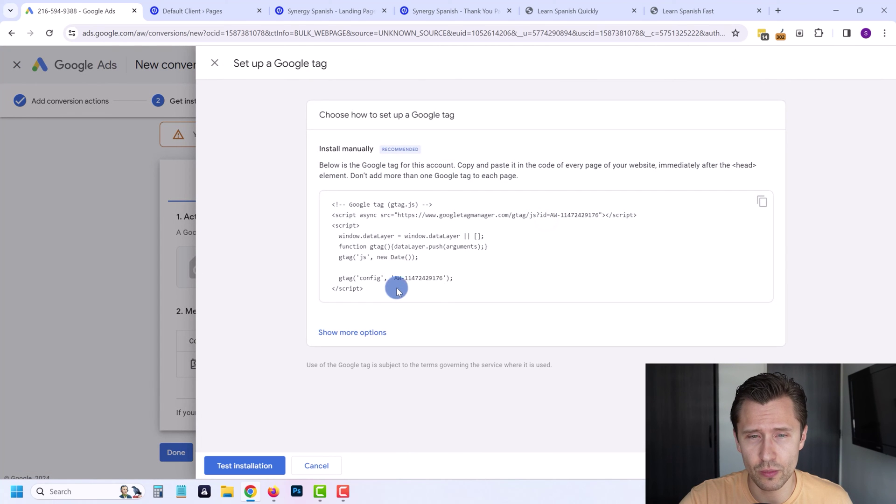
drag(342, 172, 491, 167)
click(539, 163)
drag(558, 165, 764, 167)
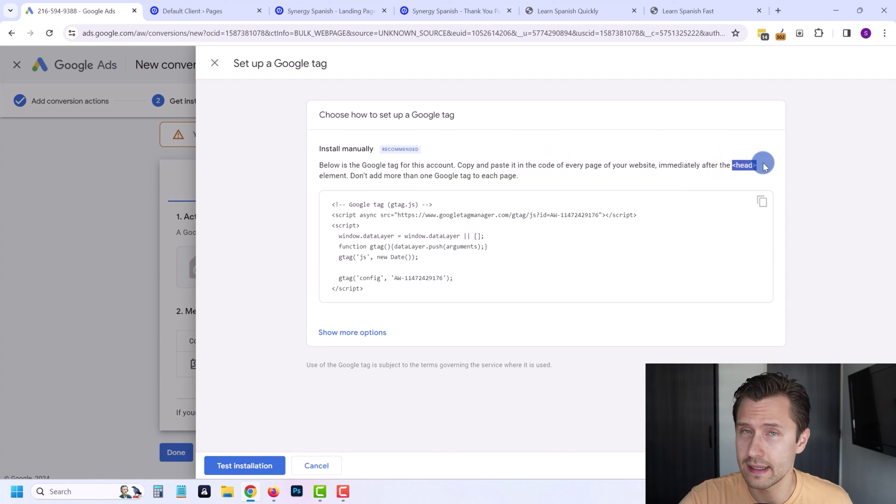
click(431, 280)
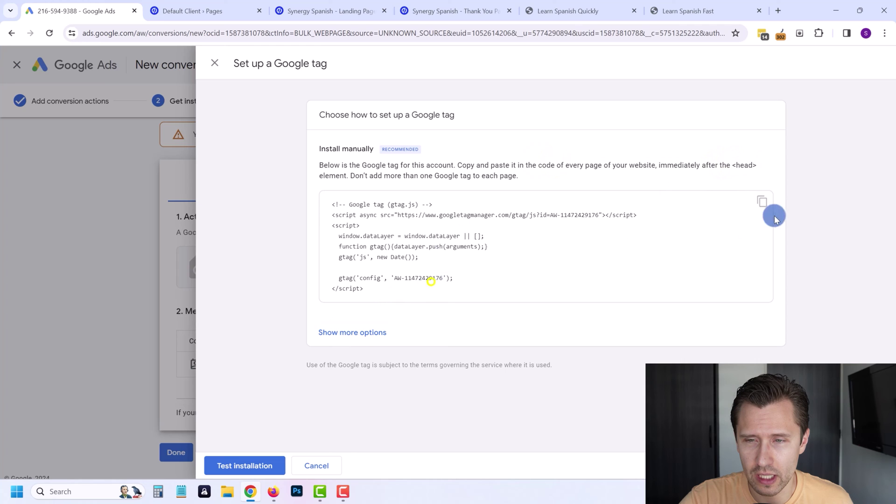
click(762, 203)
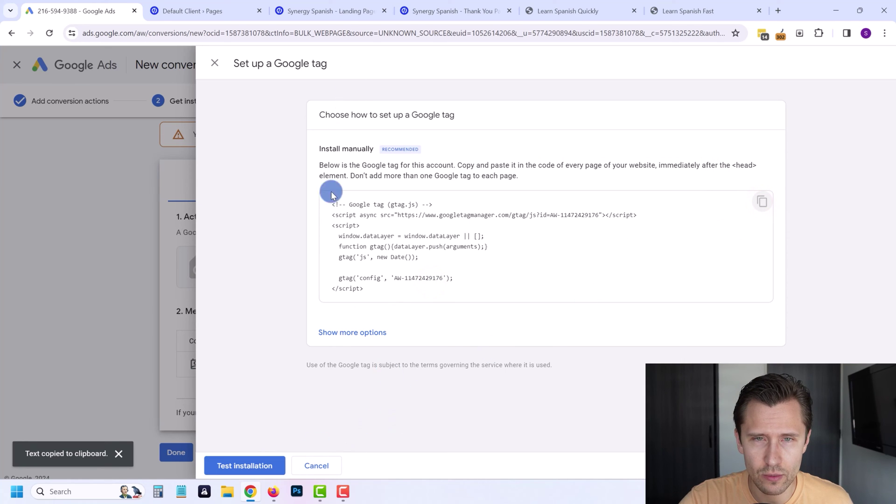
Step: Switch to Unbounce and open the active Popup + more info variant of the Synergy Spanish landing page for editing
click(322, 10)
click(727, 112)
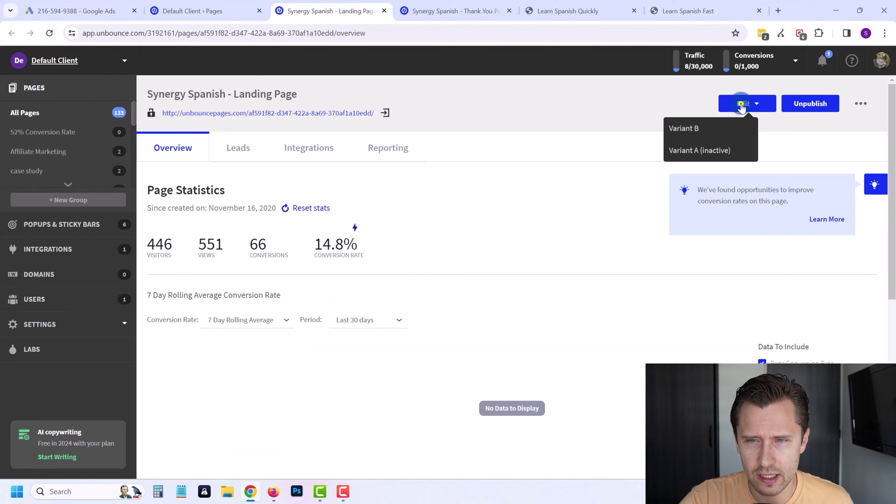
click(543, 220)
scroll(515, 299, down, 1)
scroll(515, 299, down, 6)
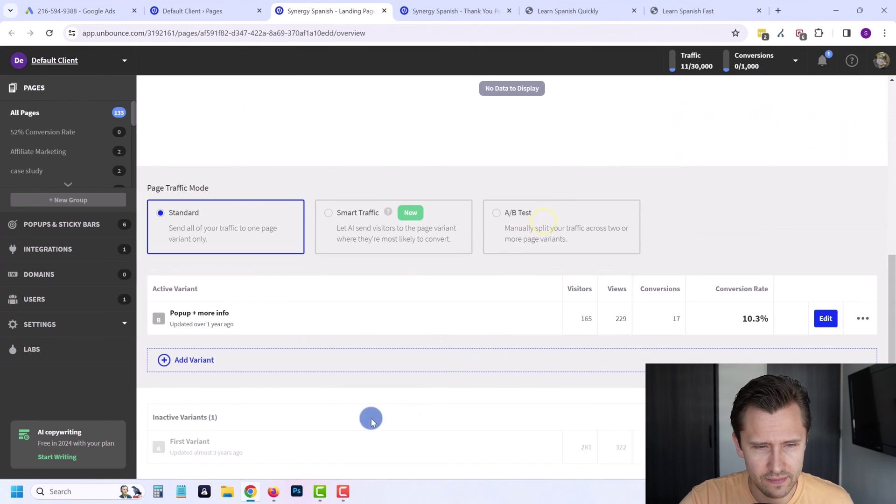
click(825, 319)
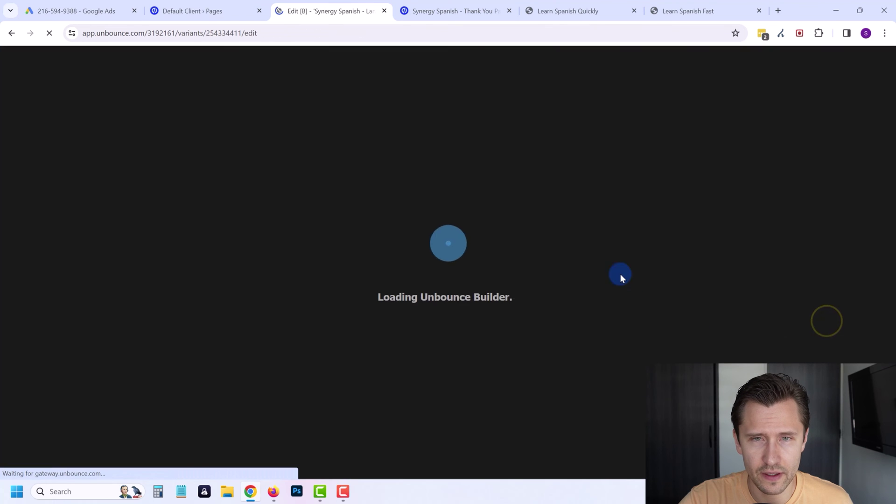
Step: Open the Synergy Spanish thank-you page for editing in the page builder
click(449, 7)
scroll(472, 244, down, 4)
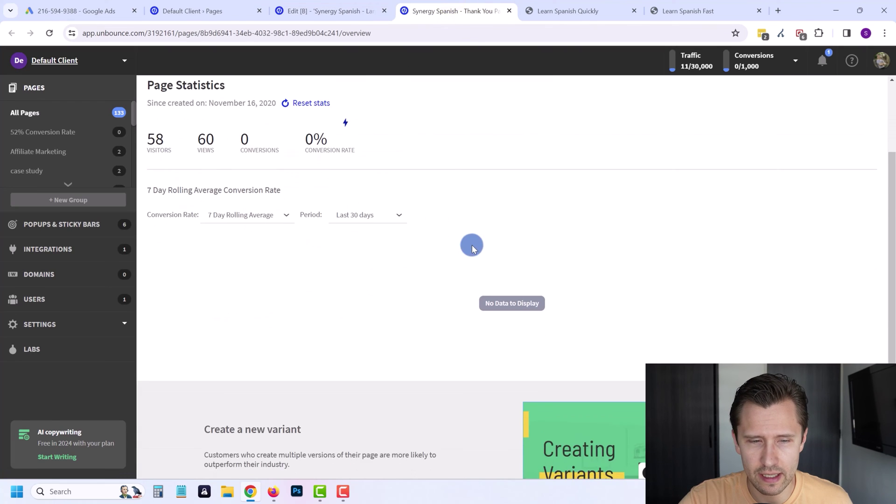
scroll(449, 344, up, 4)
click(771, 101)
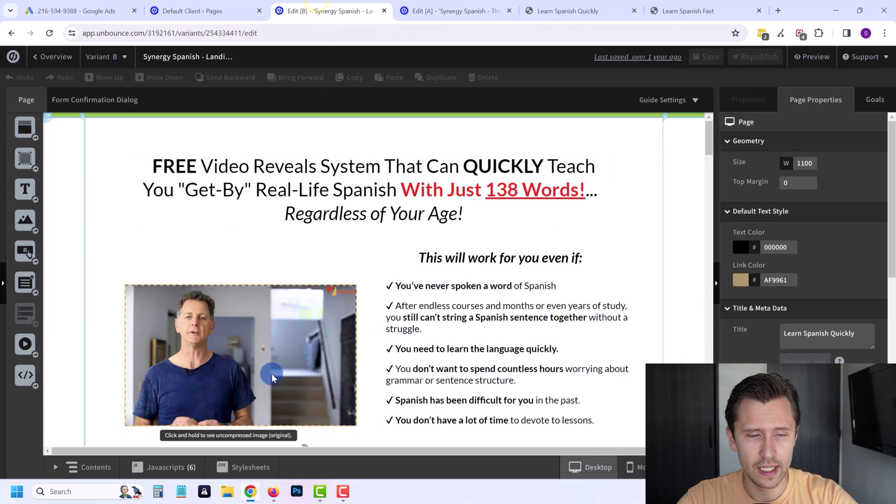
Step: Replace the landing page's Google Ads Base Code script with a new script named "Google Ads tracking code"
click(172, 468)
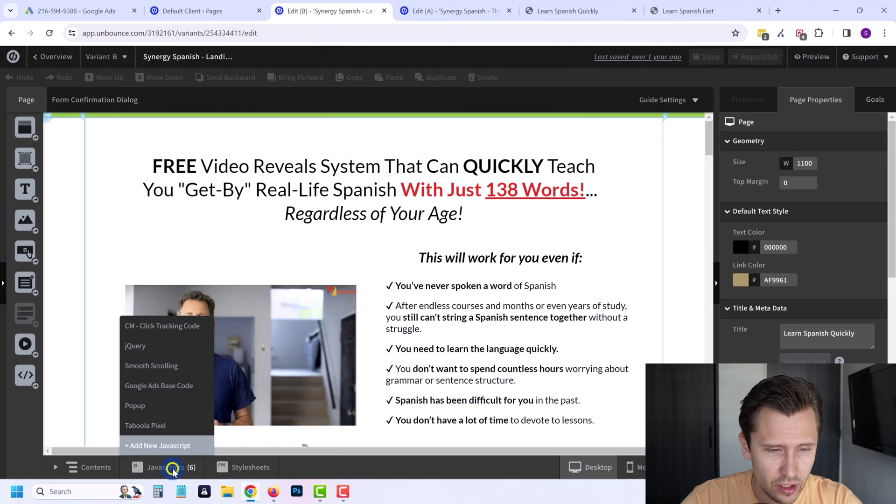
click(163, 446)
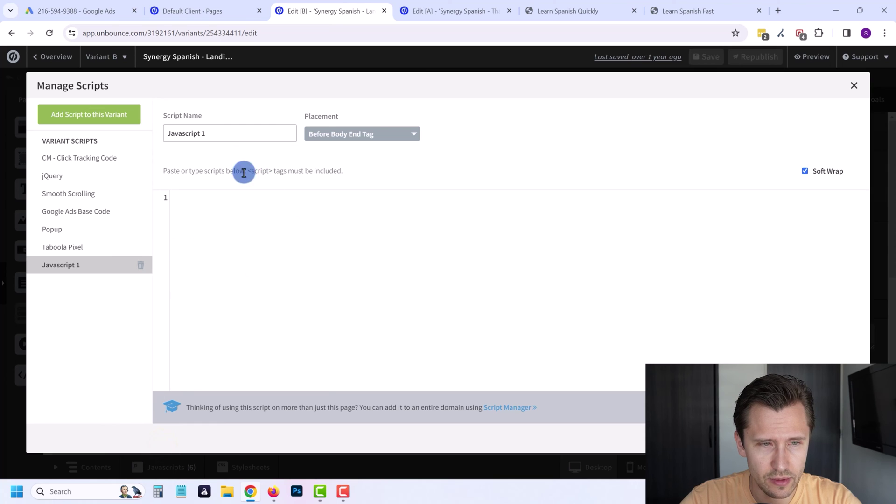
drag(237, 130, 152, 142)
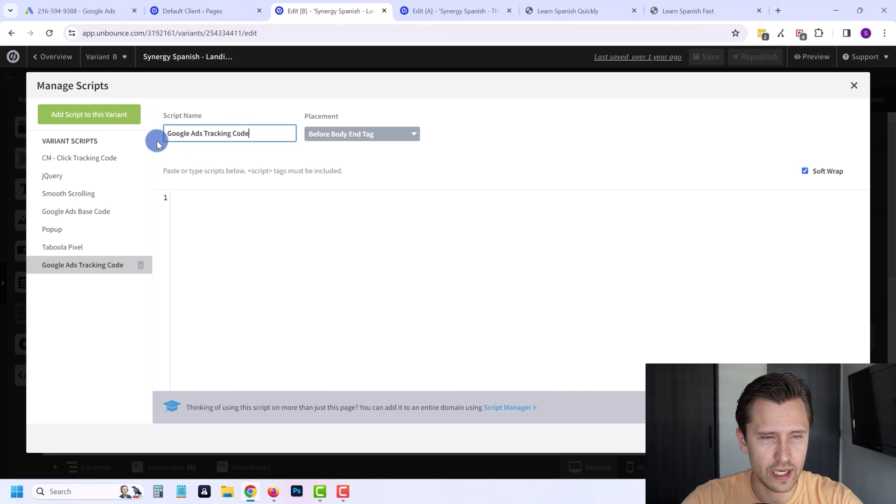
click(140, 211)
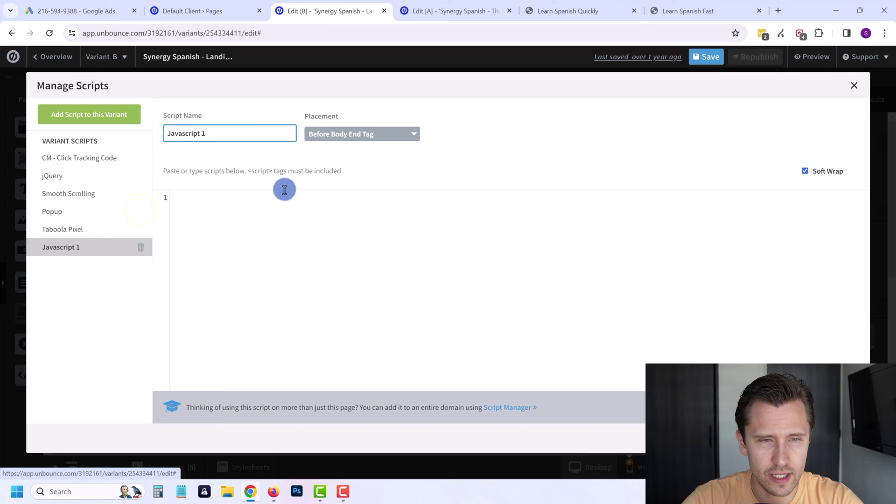
drag(227, 135, 127, 154)
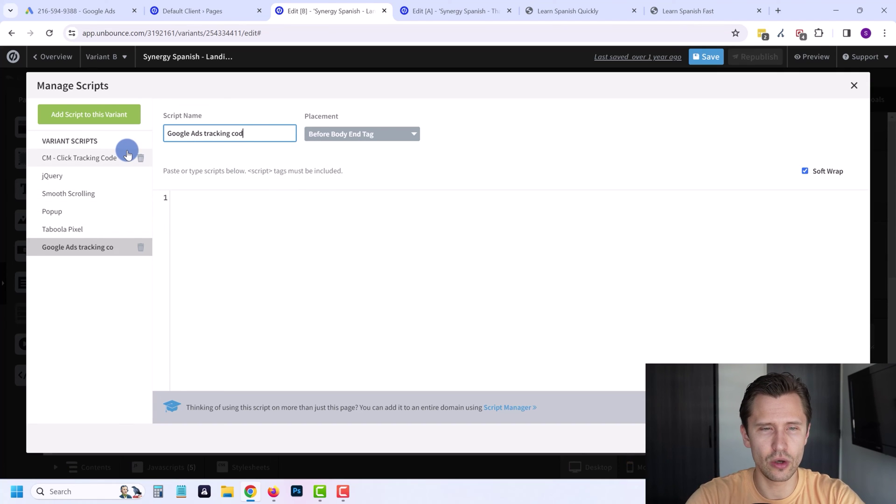
Step: Check the placement instruction for the tag in Google Ads and set the landing page script's placement to Head
click(223, 8)
click(99, 10)
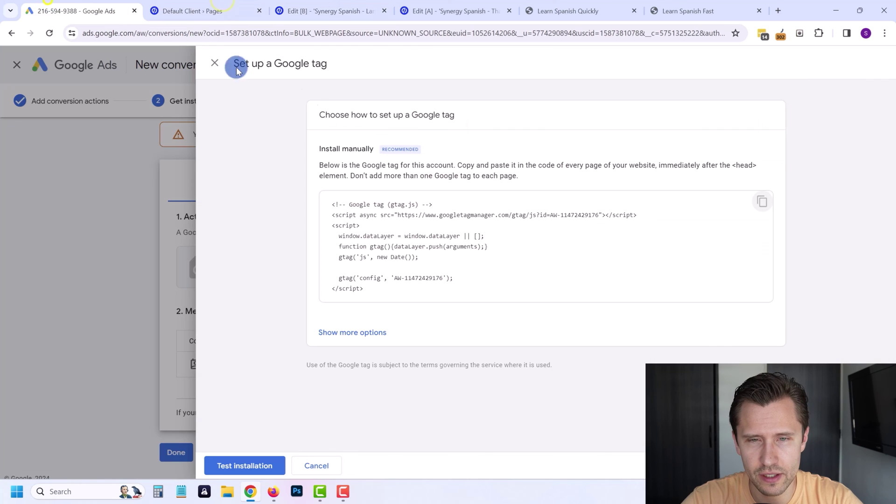
drag(682, 166, 756, 166)
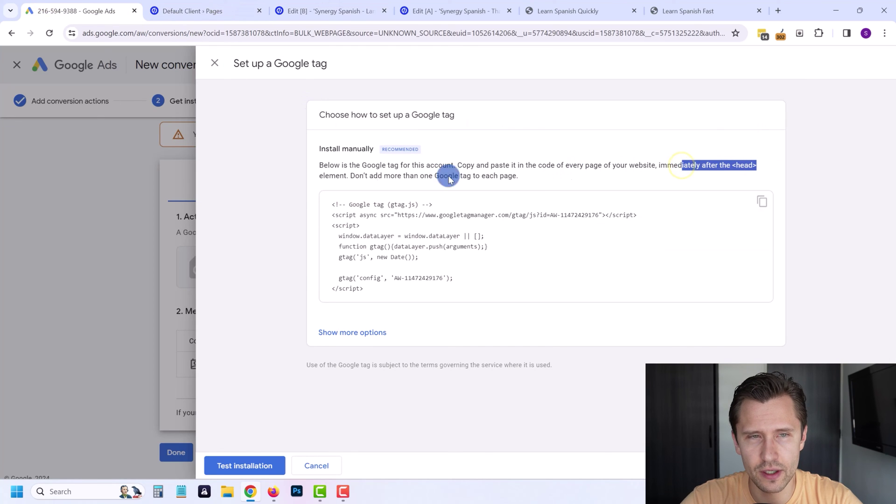
click(331, 10)
click(362, 134)
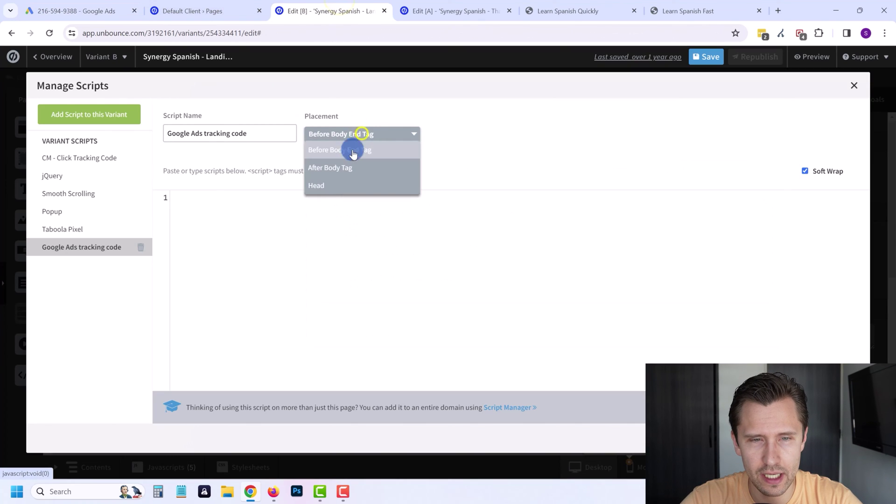
click(340, 182)
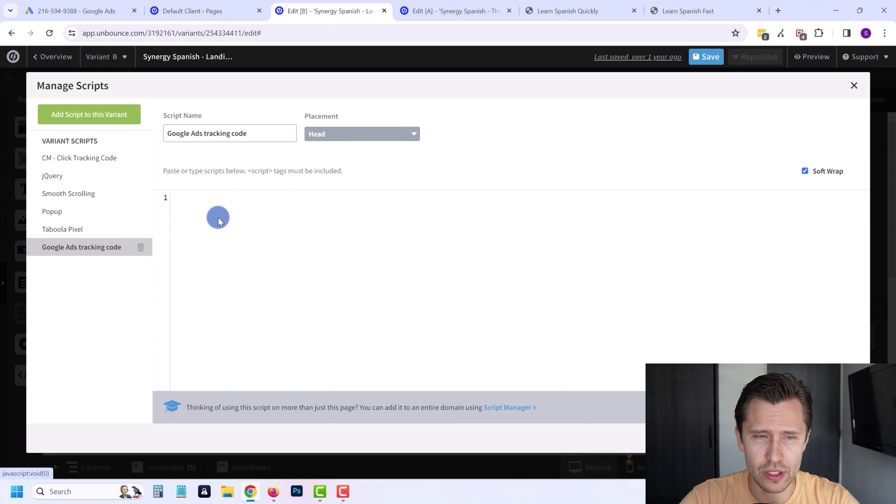
Step: Paste the copied Google tag code into the landing page's Google Ads tracking code script and finish the script setup
click(213, 202)
key(ctrl+v)
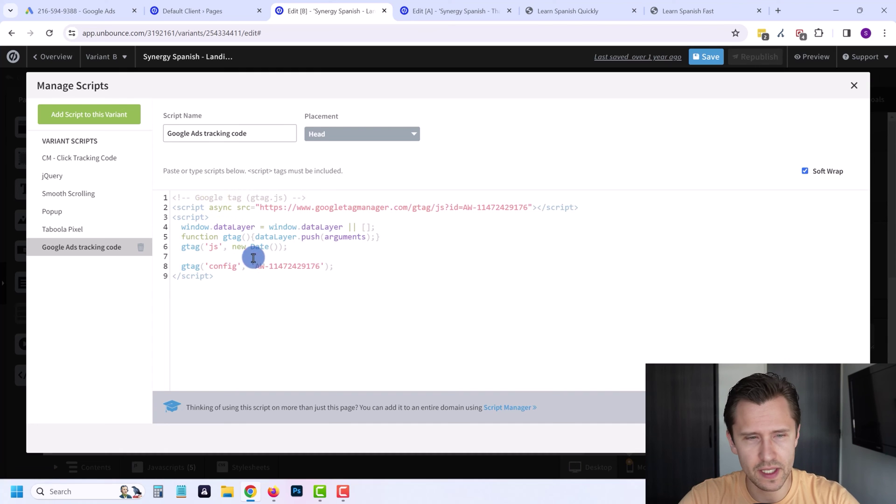
click(836, 438)
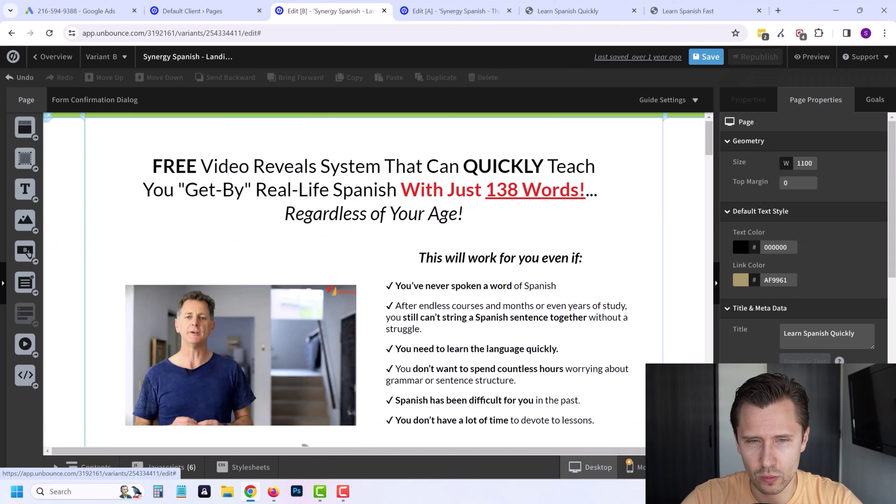
Step: Save the landing page variant and republish the page
click(713, 57)
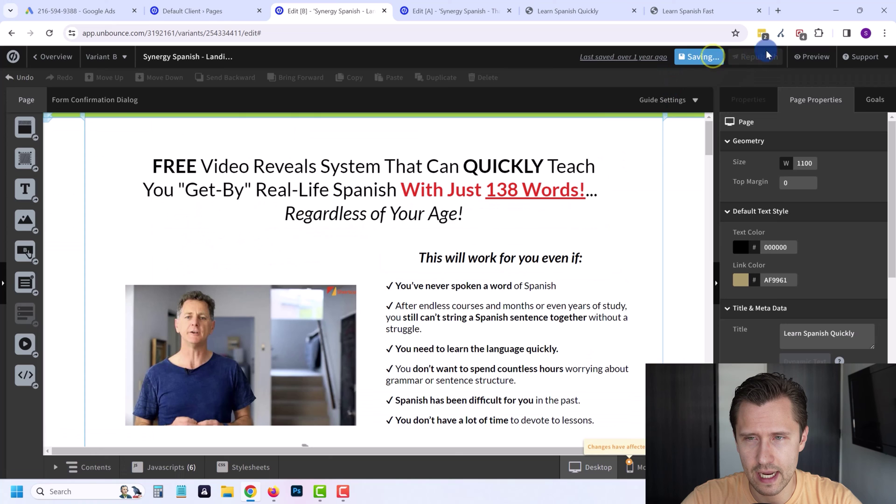
click(749, 60)
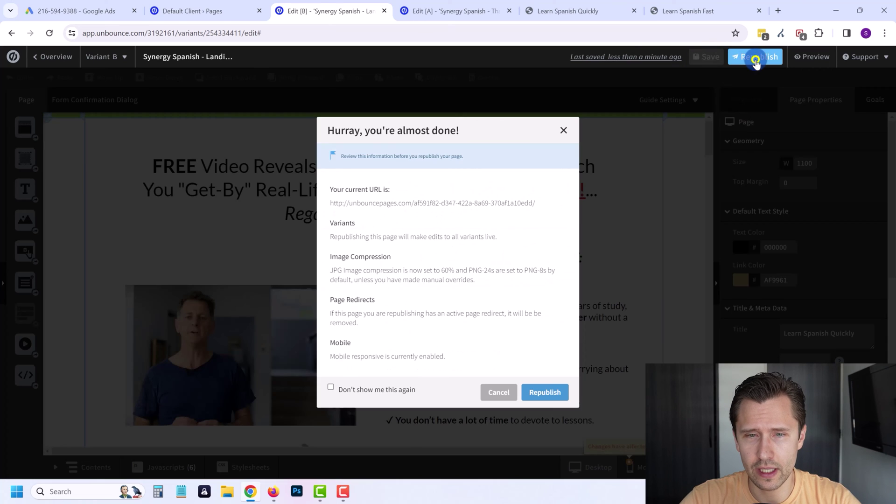
click(542, 391)
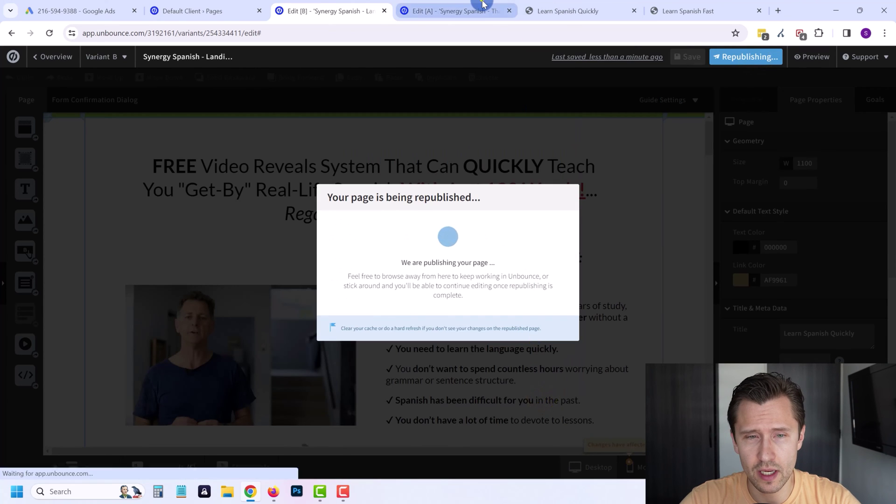
Step: Replace the thank-you page's CM - Action Tracking Code and Google Ads Code scripts with a new script named "Google Ads tracking code"
click(448, 11)
click(164, 467)
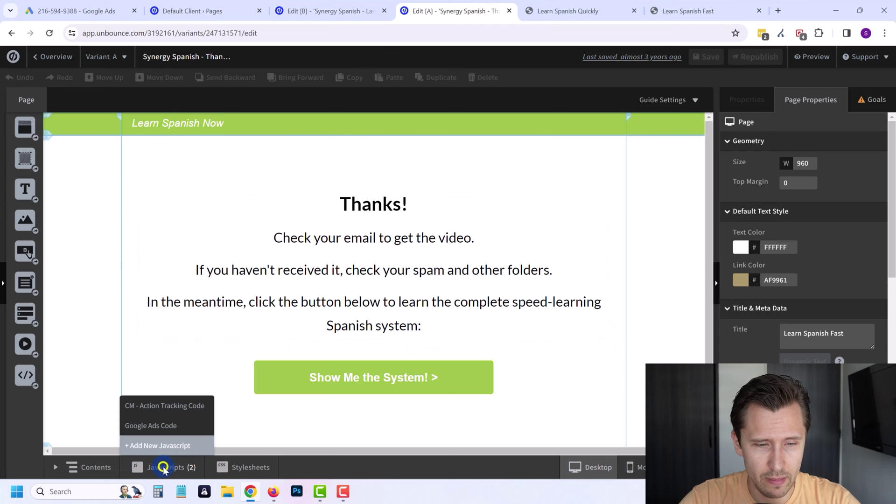
click(150, 448)
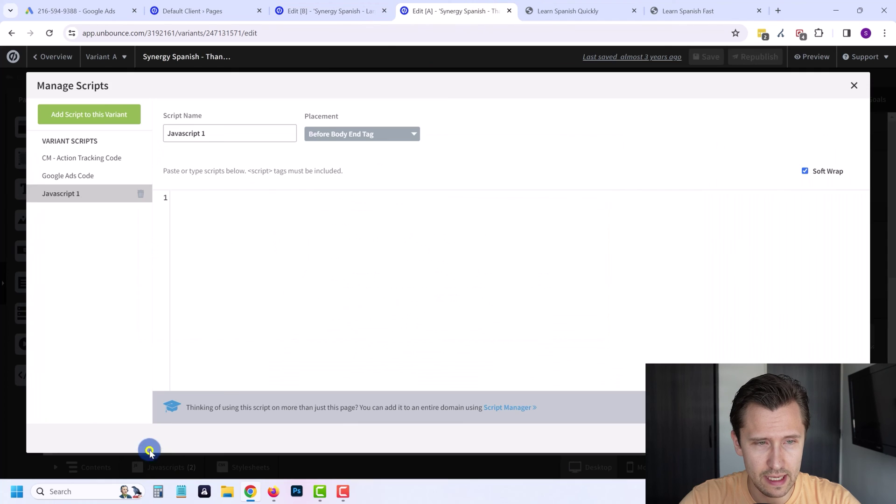
click(141, 158)
click(141, 157)
drag(223, 133, 166, 126)
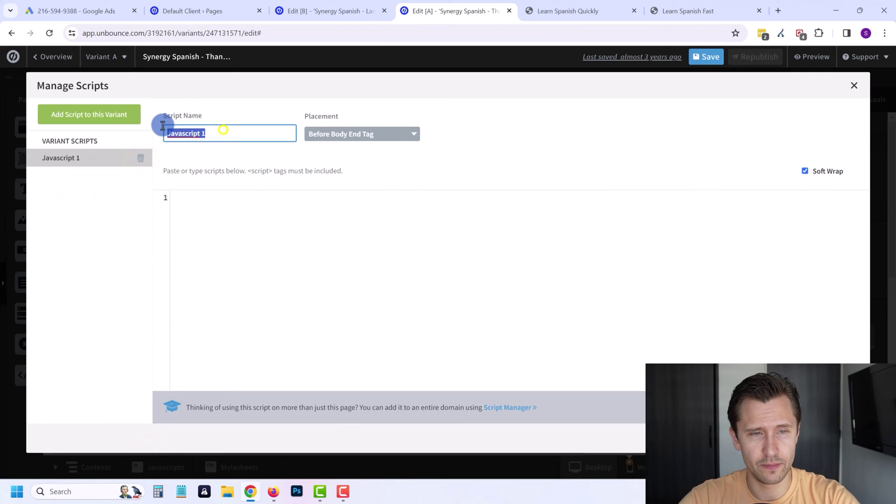
text(Google Ads )
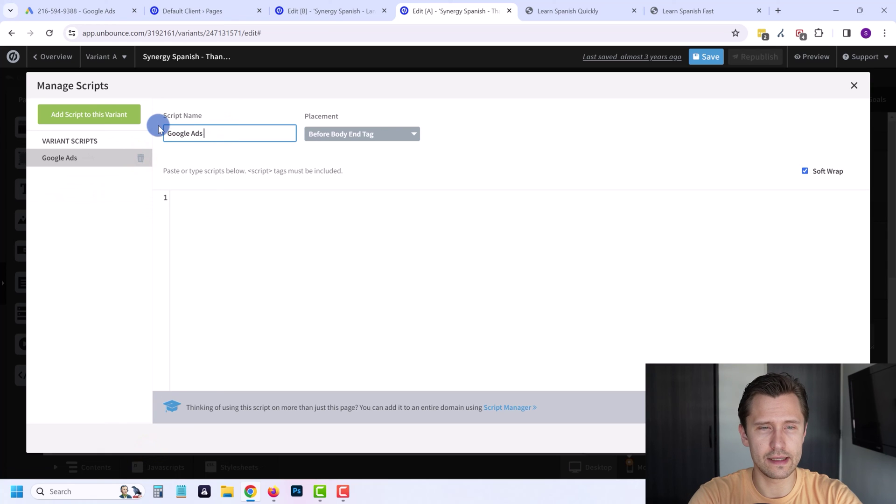
text(tracking code)
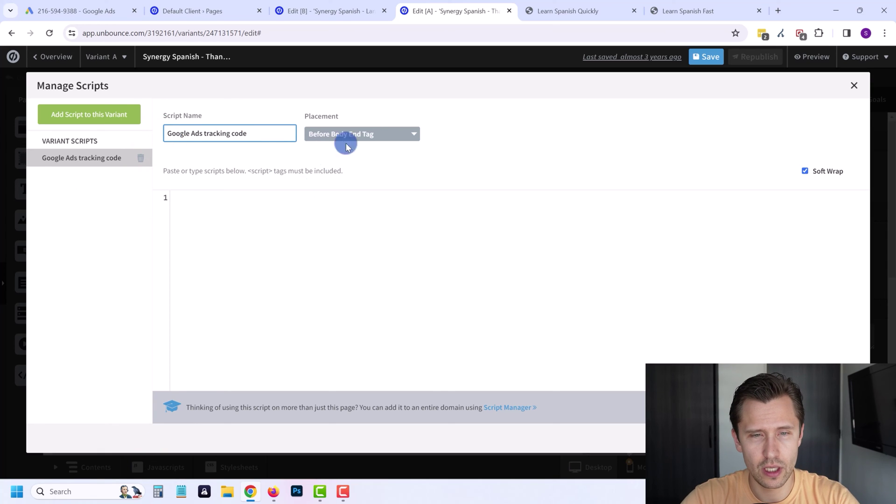
Step: Set the thank-you page script's placement to Head, paste in the copied Google tag code, and close the script manager
click(358, 131)
click(333, 184)
click(254, 218)
key(ctrl+v)
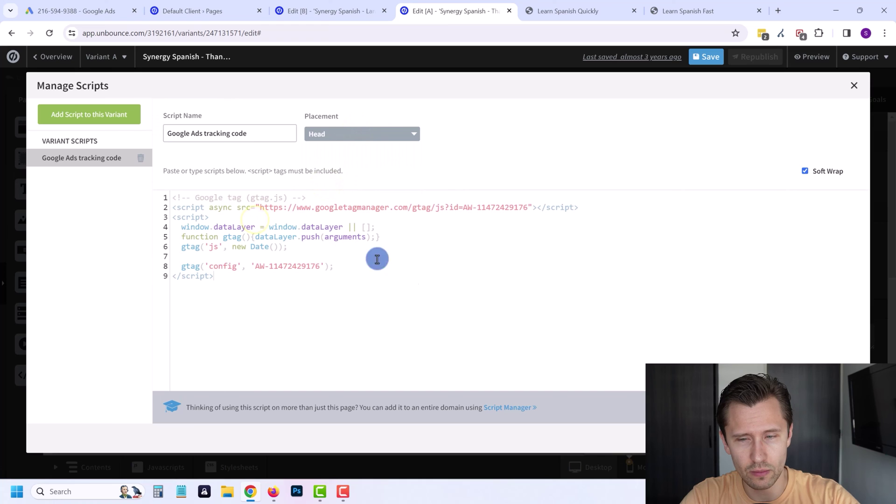
key(Escape)
Step: Save the thank-you page variant and republish the page
click(704, 56)
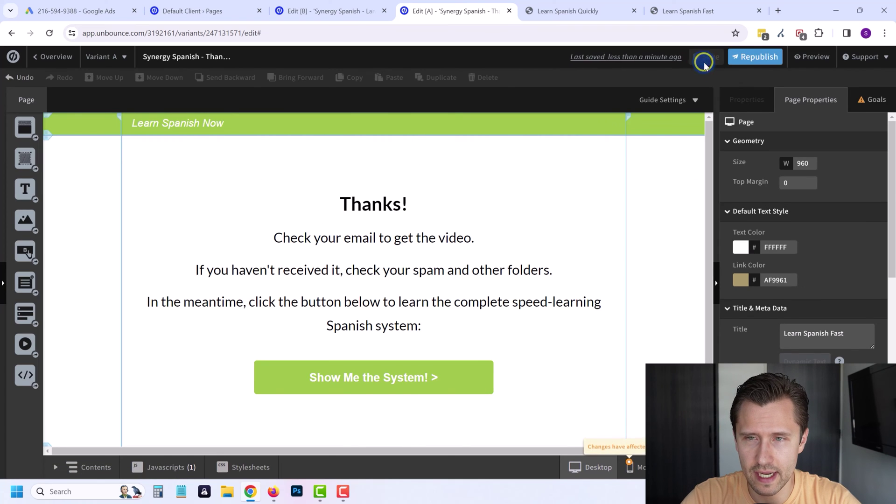
click(754, 59)
click(539, 391)
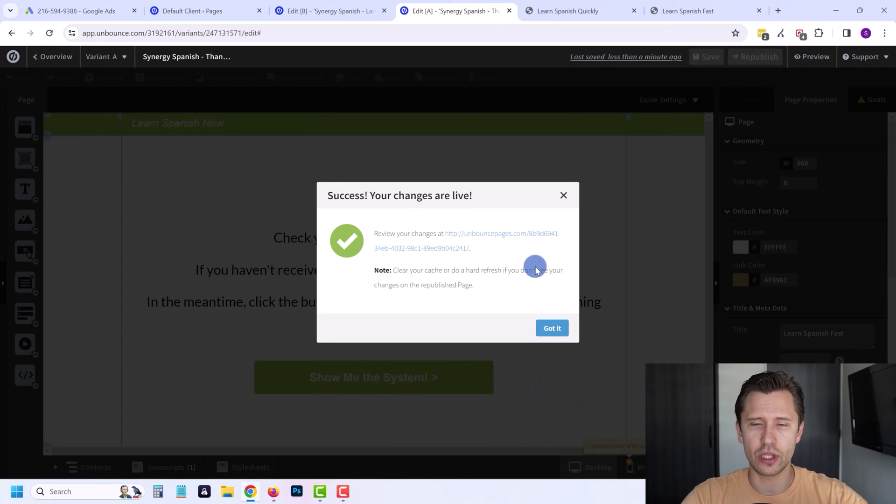
click(562, 334)
Step: Dismiss the landing page's republish confirmation and reload the live landing and thank-you pages
key(ctrl+shift+Tab)
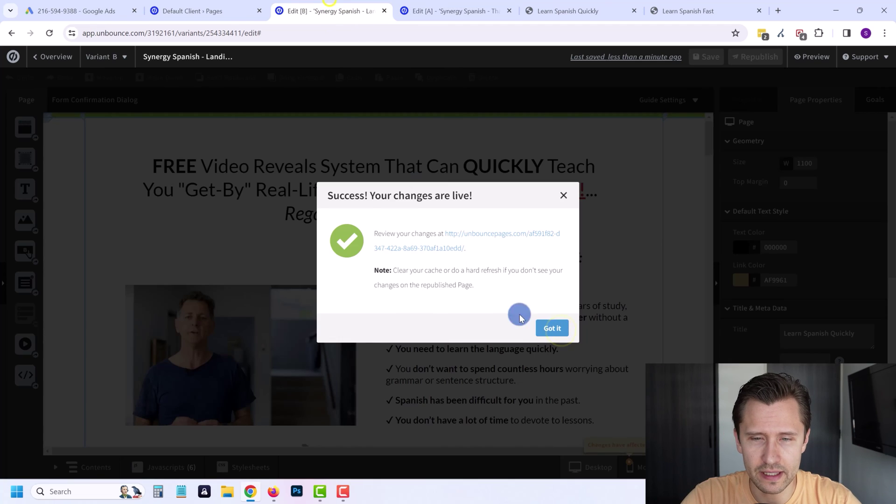
click(552, 328)
click(568, 10)
click(49, 32)
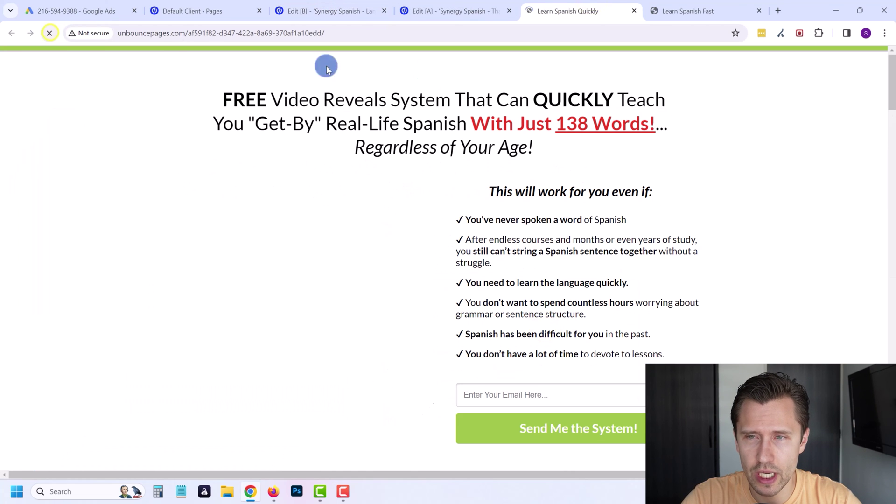
click(689, 11)
click(49, 33)
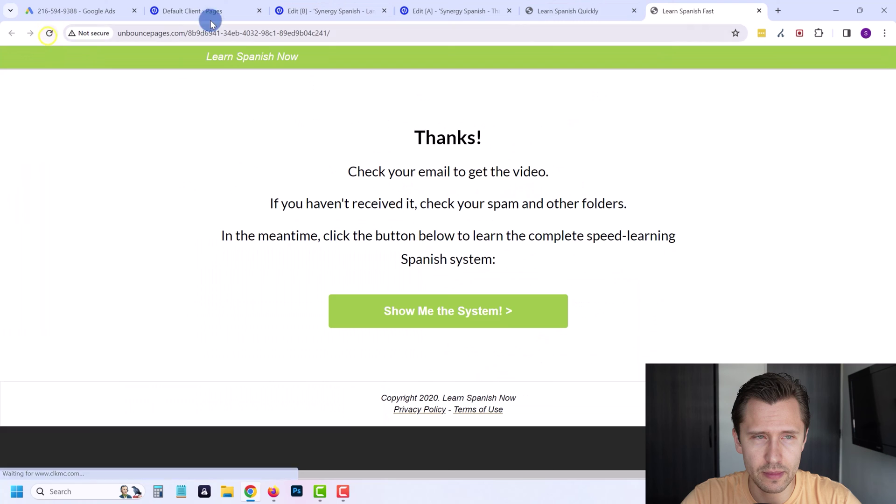
Step: Test the Google tag installation in Google Ads and confirm the tag setup
click(77, 10)
click(253, 467)
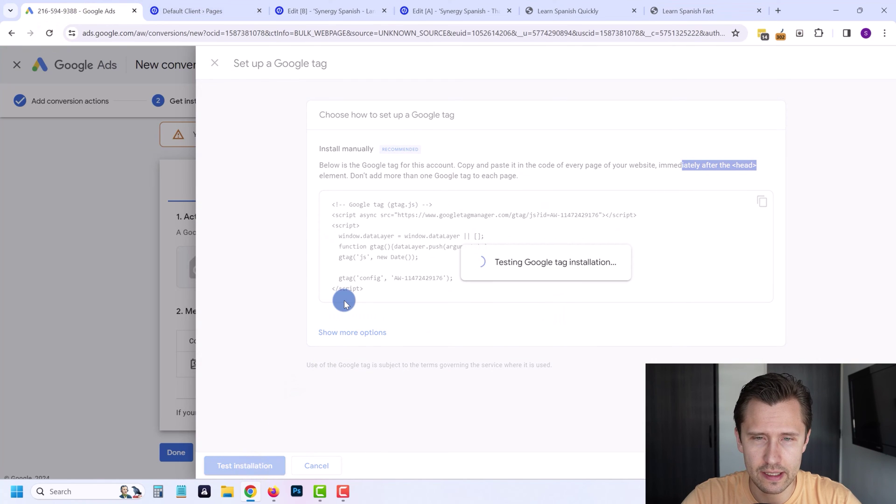
click(372, 93)
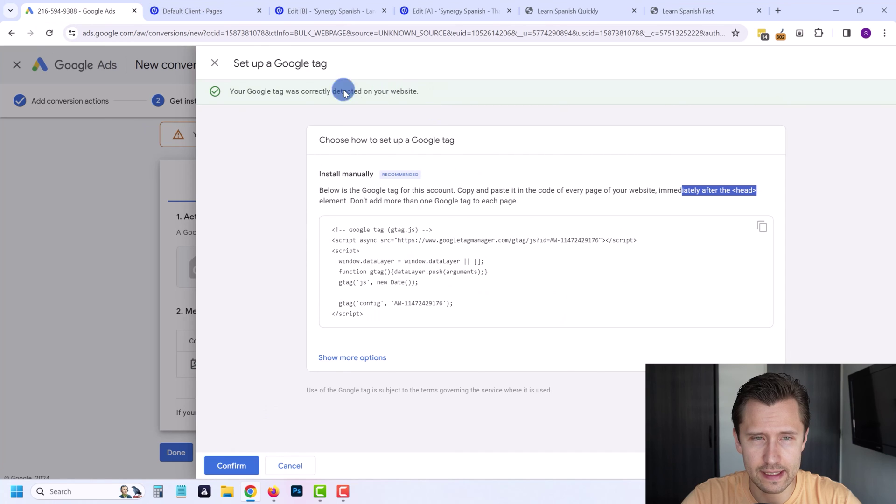
drag(255, 97, 388, 100)
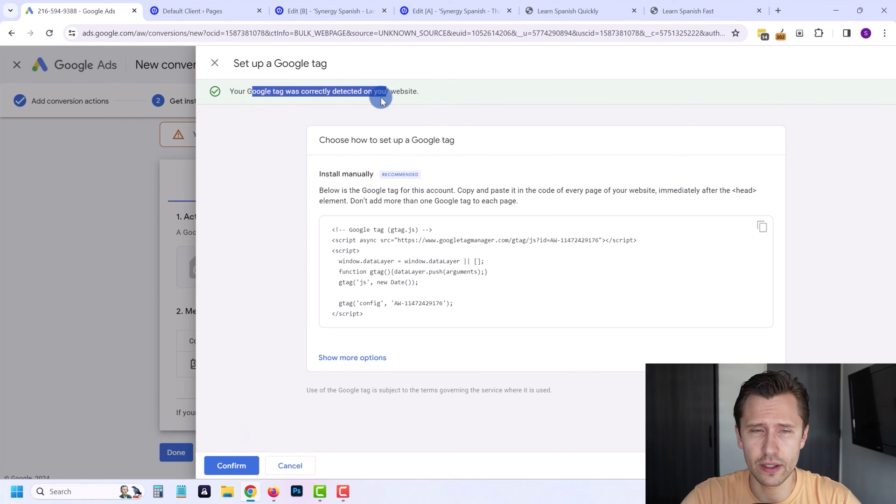
click(230, 468)
click(602, 274)
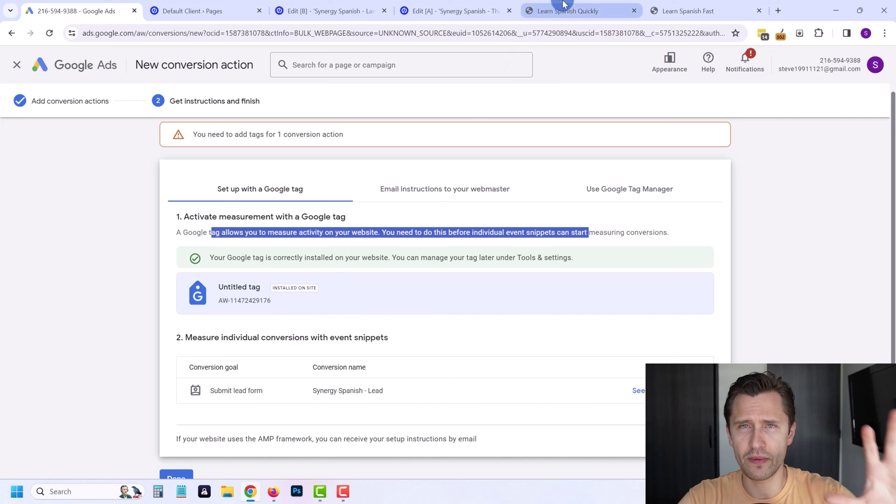
Step: Open the event snippet for the "Synergy Spanish - Lead" conversion and copy its page load code
mouse_move(565, 3)
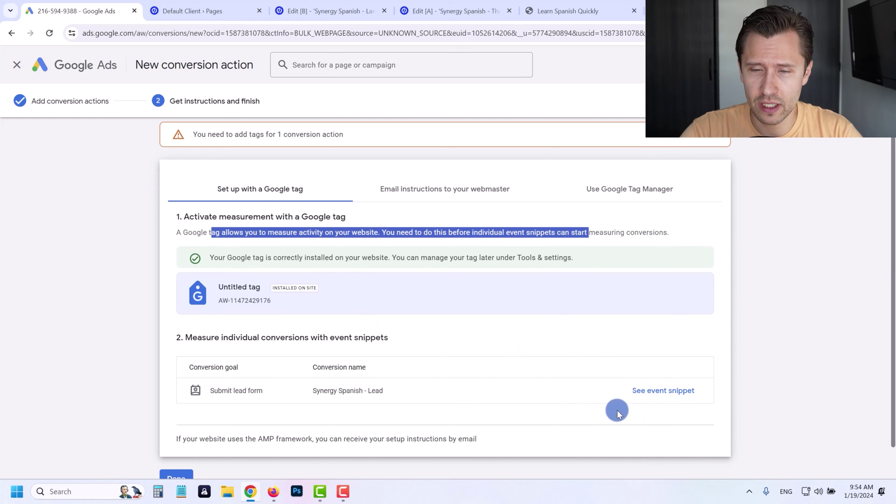
click(647, 392)
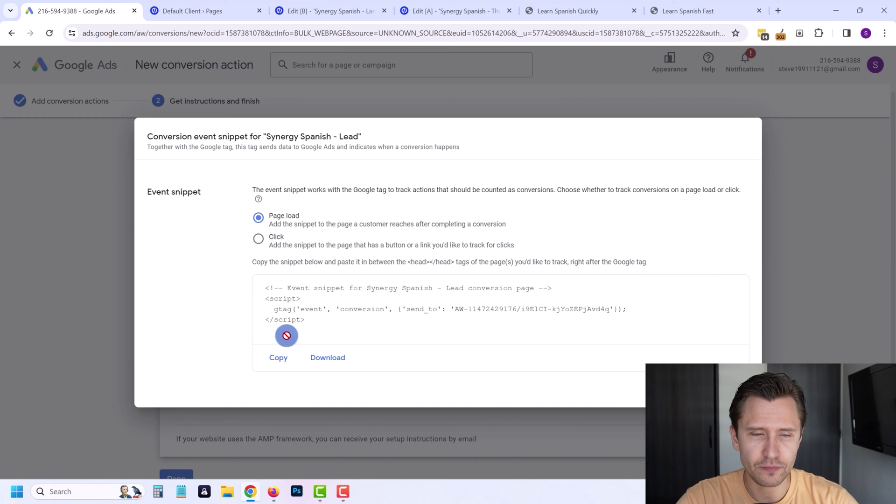
click(275, 358)
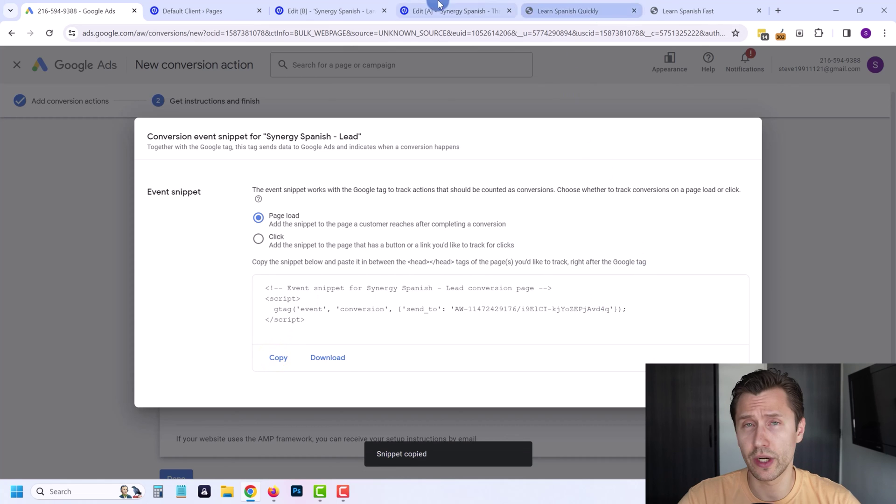
Step: Return to the thank-you page in the Unbounce editor and add a new script to the variant
click(455, 11)
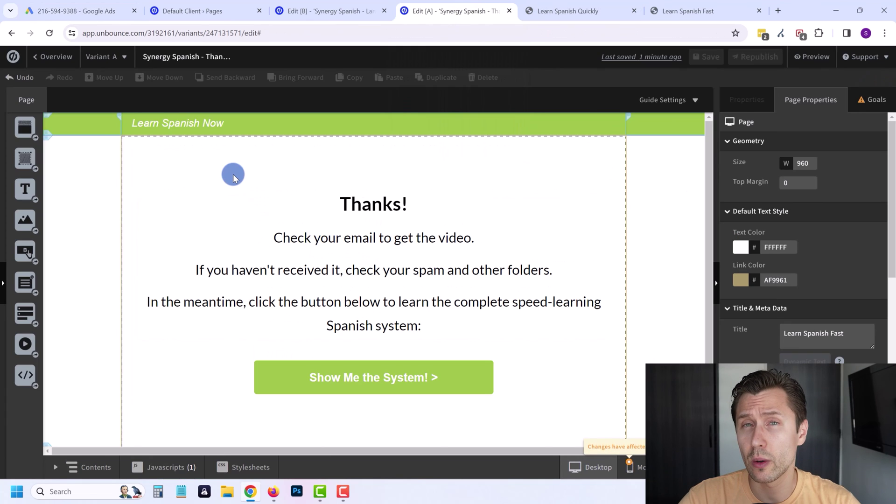
click(156, 471)
click(136, 449)
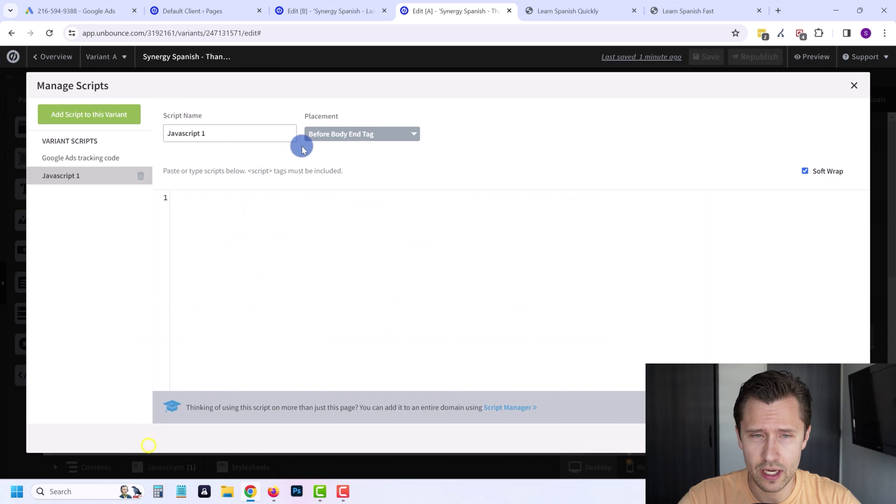
click(345, 135)
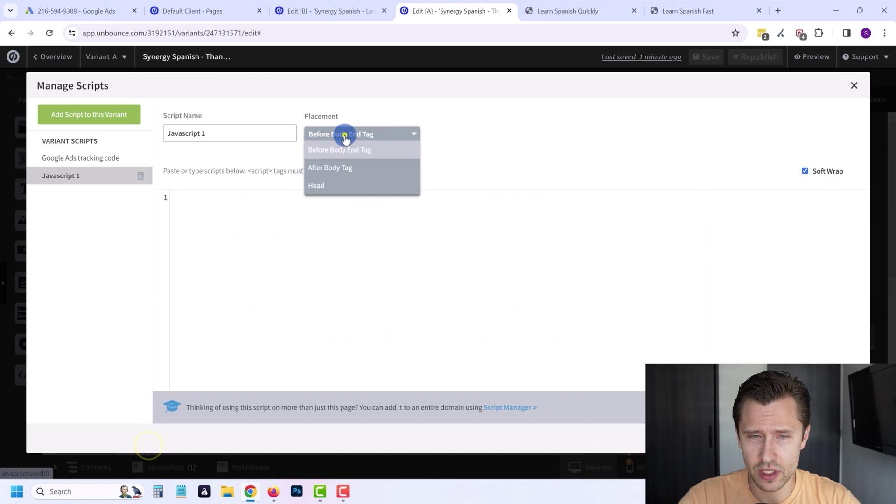
click(320, 168)
click(84, 158)
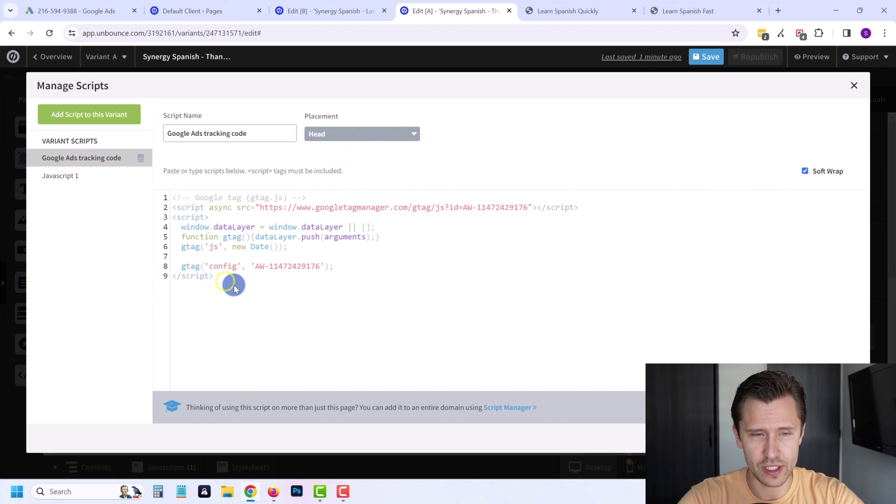
key(ctrl+v)
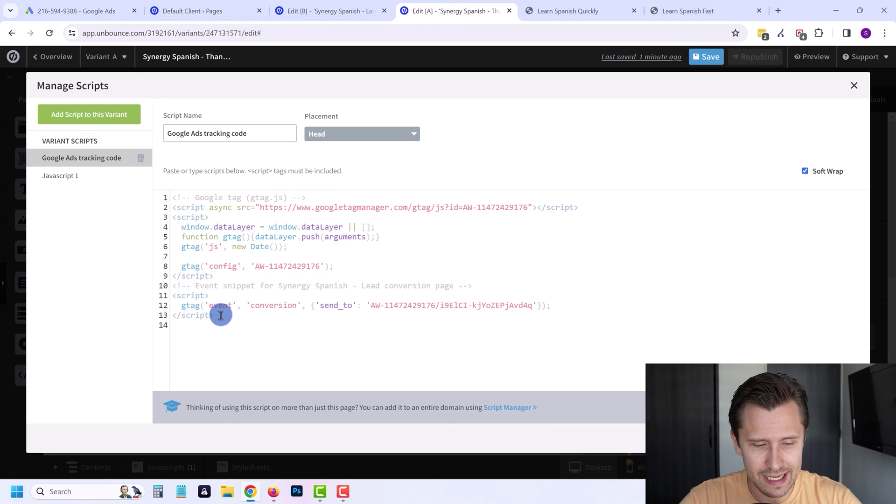
key(ctrl+z)
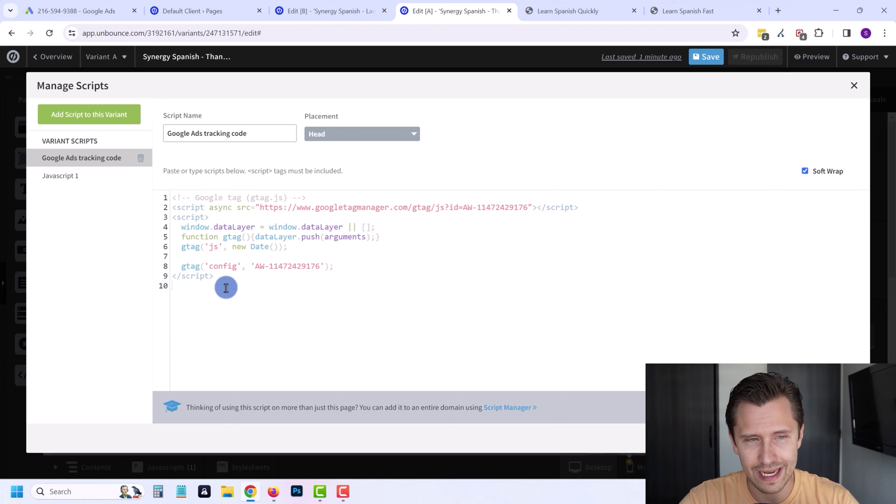
Step: Name the new script "Google Ads EVENT code", set its placement to Head, and paste in the copied event snippet
click(84, 176)
triple_click(224, 130)
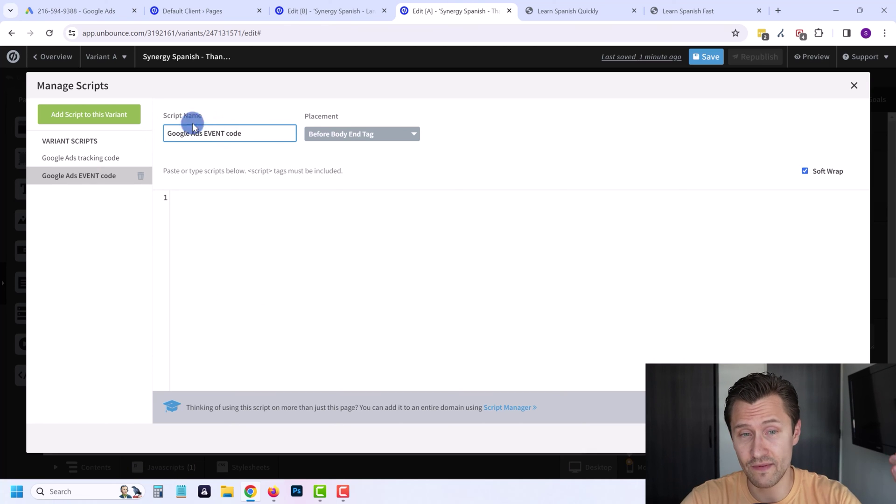
click(350, 128)
click(333, 190)
click(264, 223)
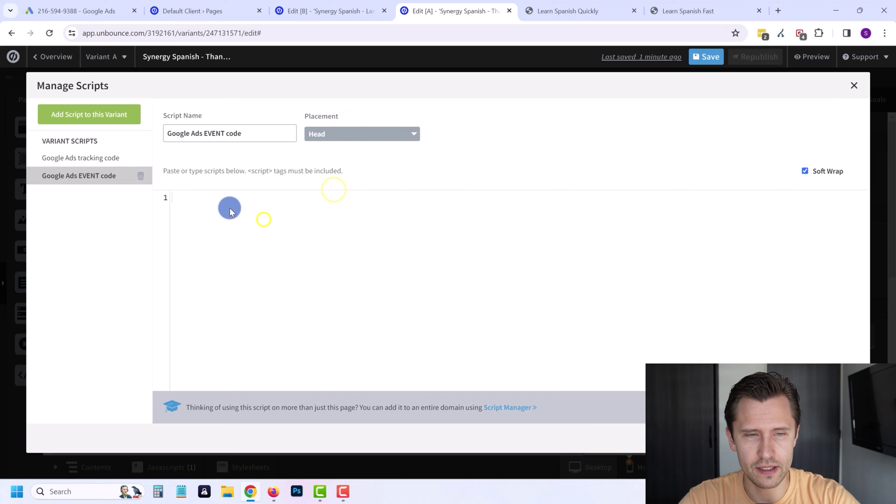
key(ctrl+v)
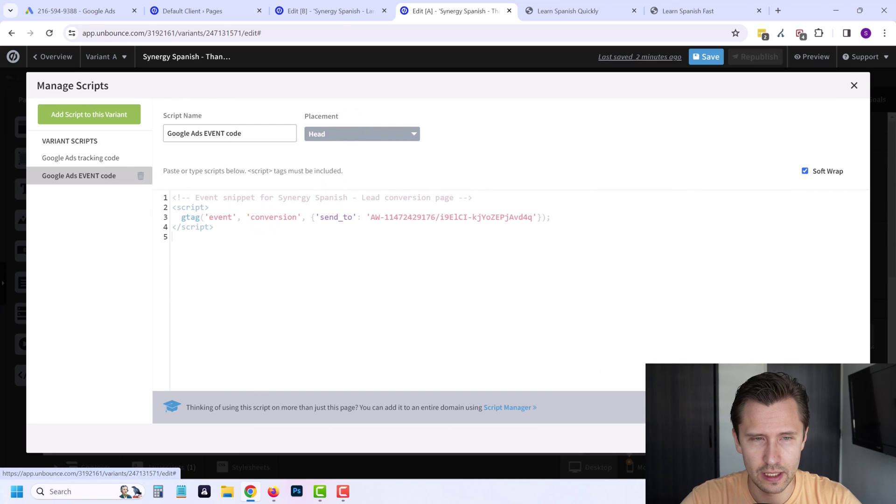
click(835, 438)
Step: Save the thank-you page with the event script and republish it
click(710, 55)
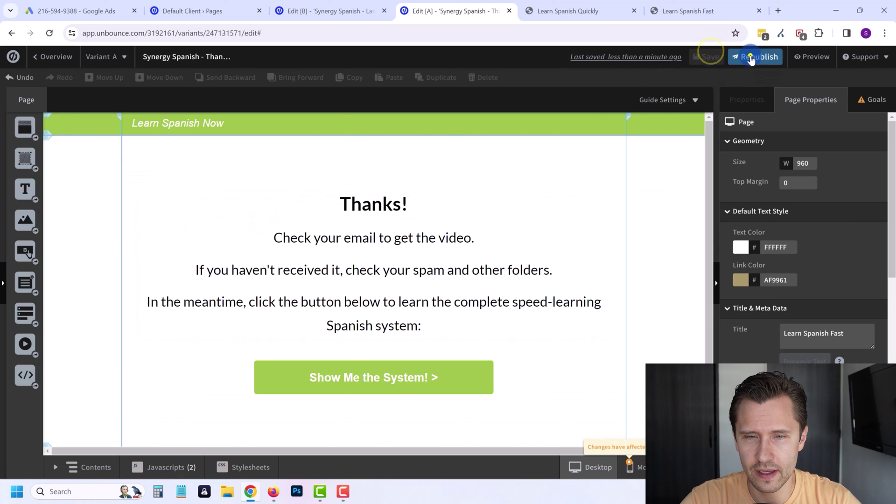
click(747, 56)
click(539, 391)
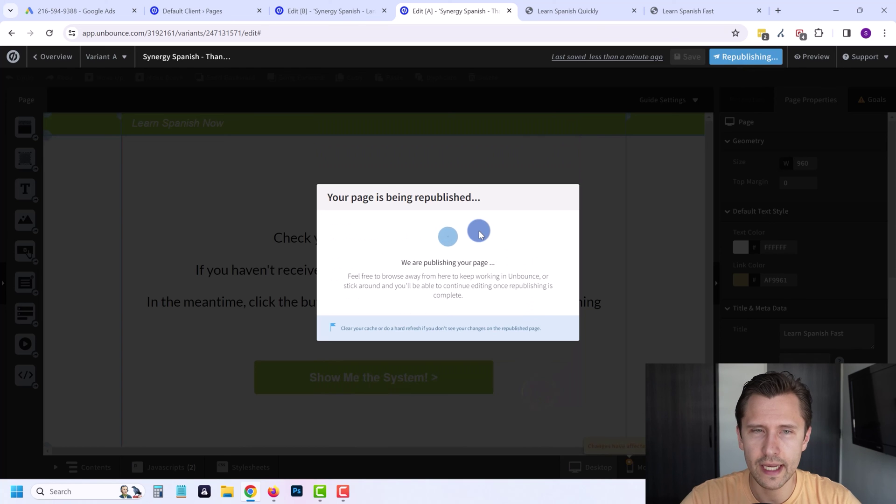
click(552, 332)
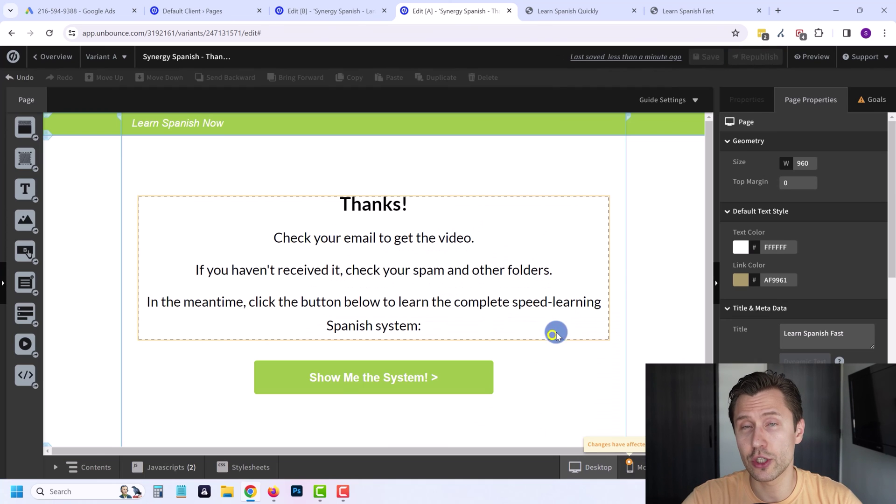
Step: Return to Google Ads, close the event snippet dialog, and finish the new conversion action setup
click(94, 12)
click(620, 392)
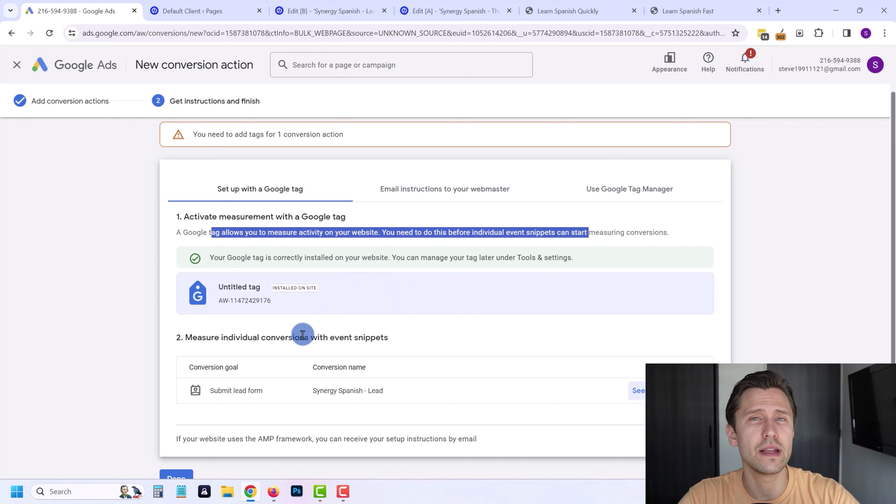
scroll(257, 373, down, 1)
click(175, 444)
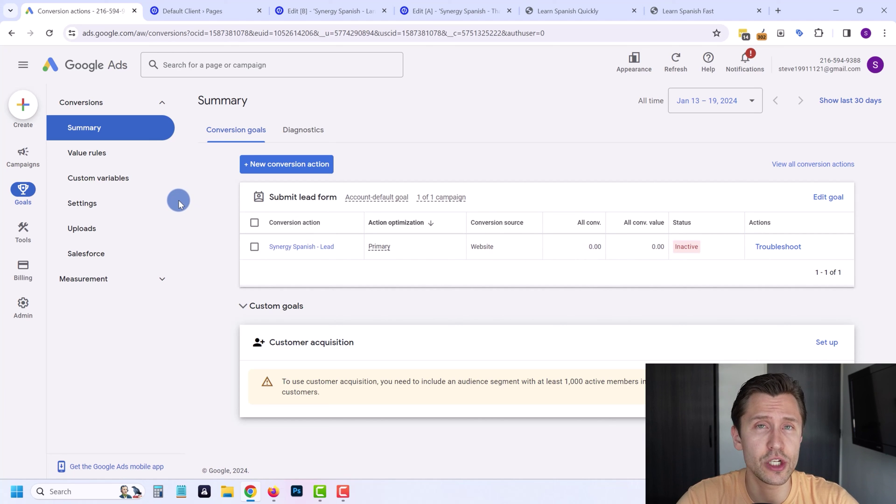
Step: Open the campaigns list and bring the Conversions and Cost / conv. columns of the table into view
mouse_move(24, 158)
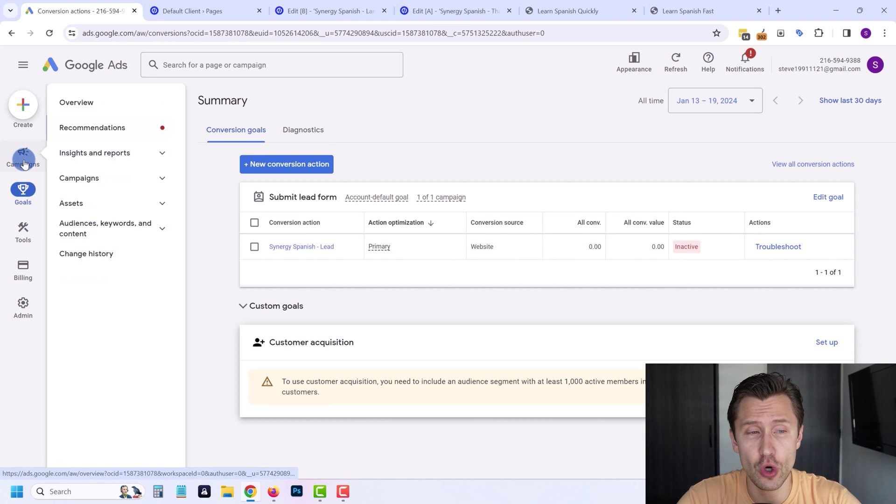
click(89, 184)
click(94, 202)
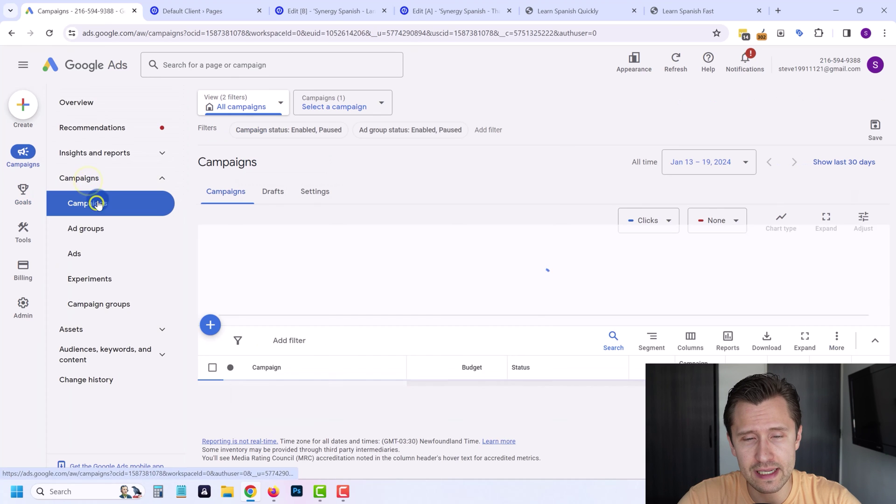
drag(616, 449, 712, 449)
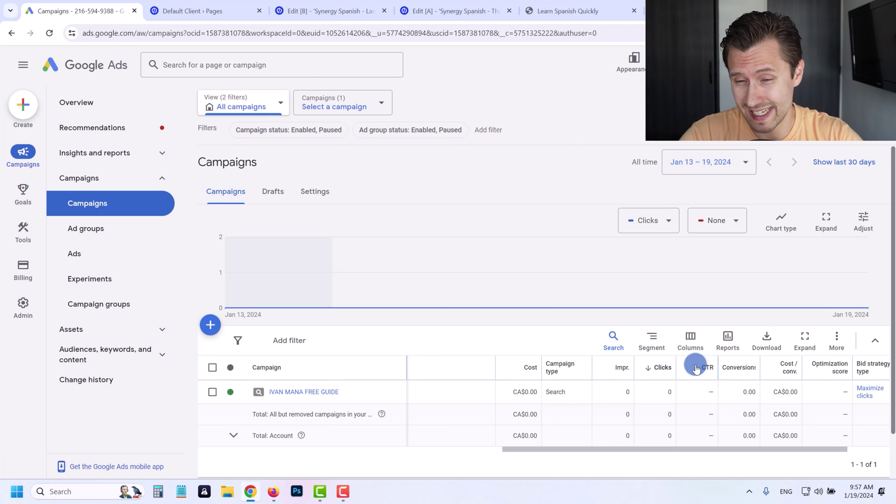
Step: Check the Conversions and Cost / conv. options in the campaign table's column settings, then leave without saving
click(708, 338)
click(739, 457)
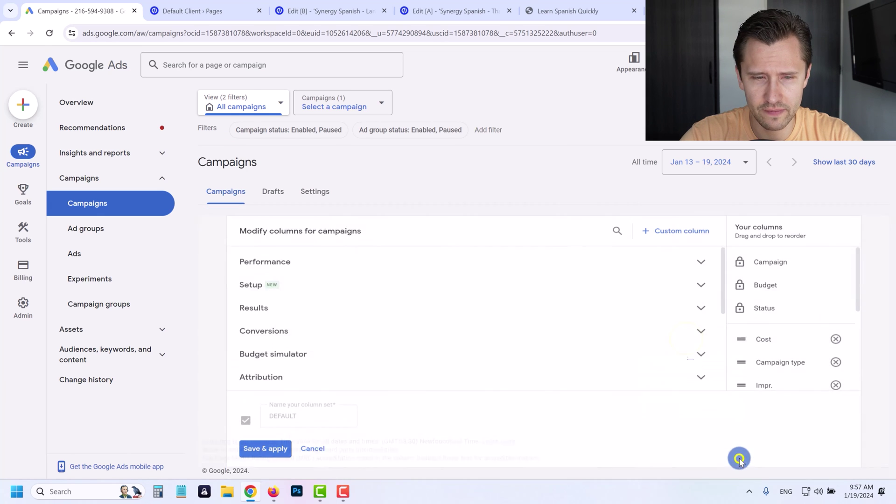
click(319, 339)
scroll(294, 339, down, 1)
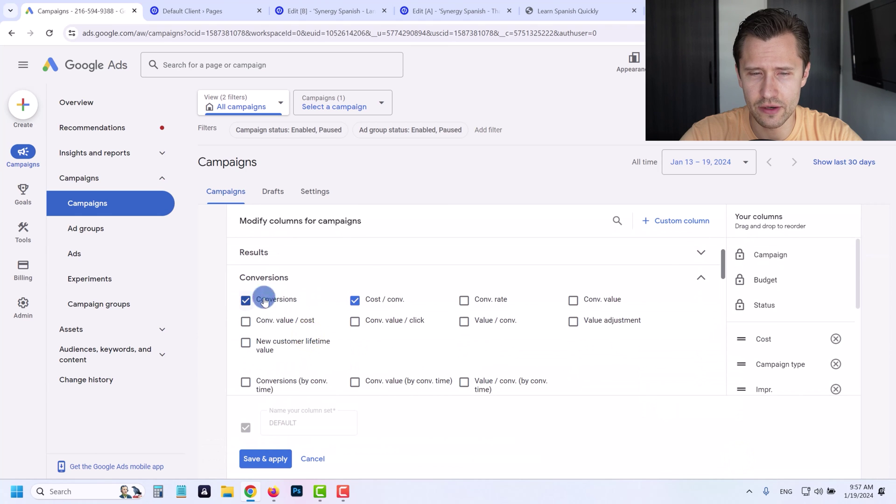
click(315, 456)
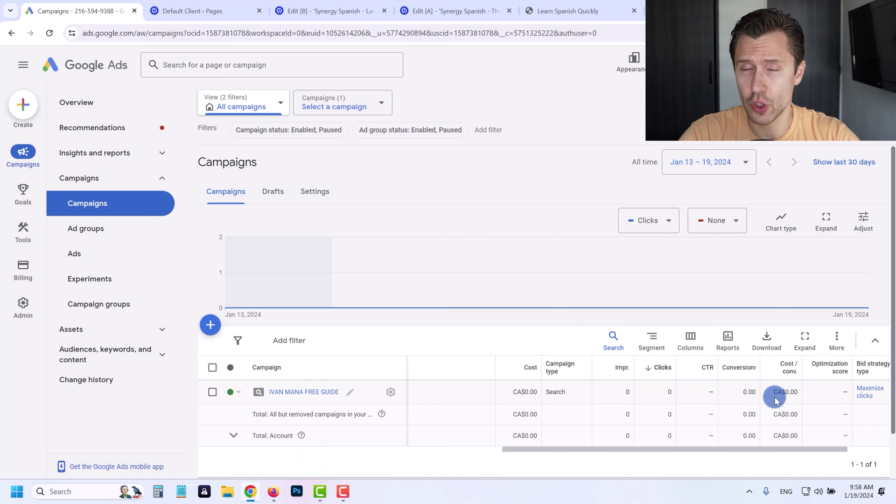
Step: Open ivanmana.com in a new browser tab and view its list of courses
mouse_move(424, 304)
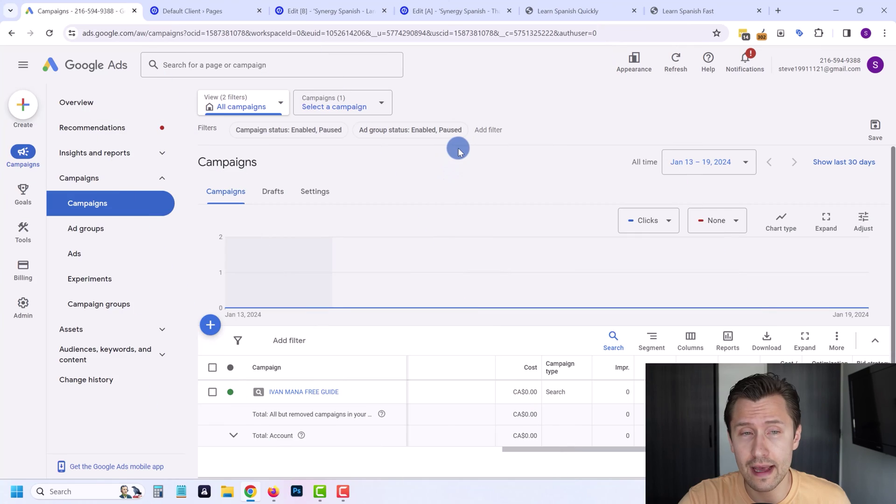
click(777, 10)
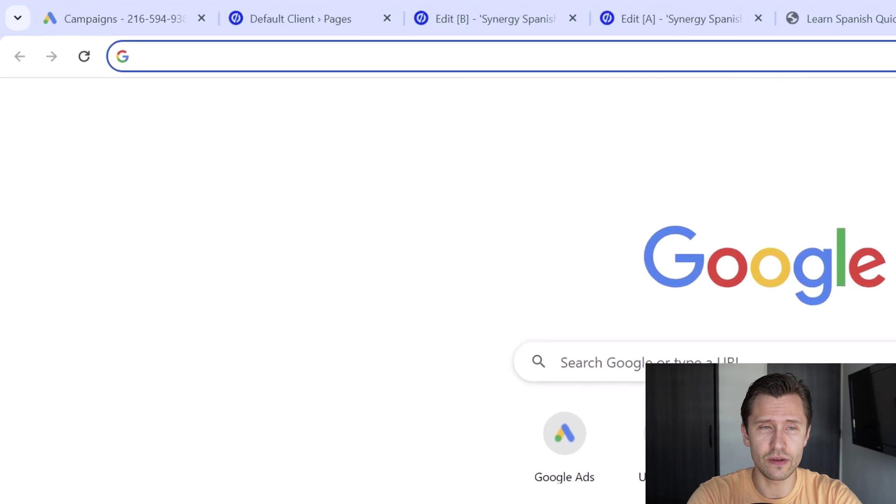
text(ivanmana)
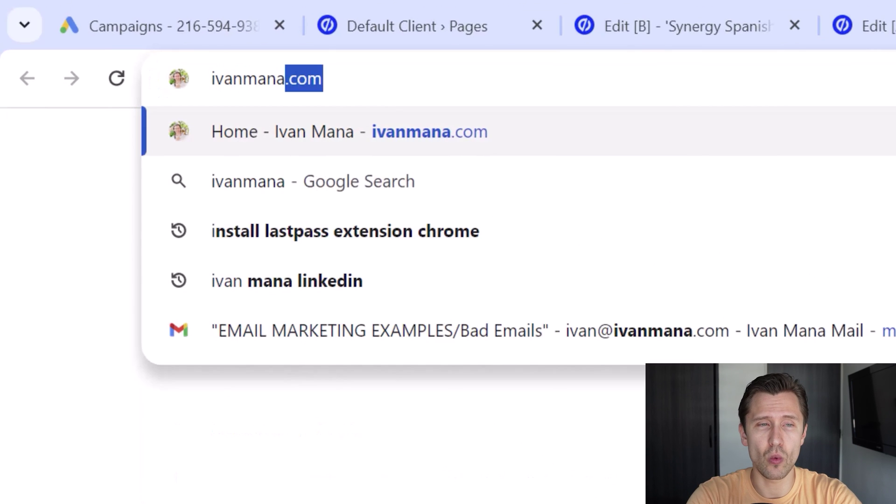
key(Return)
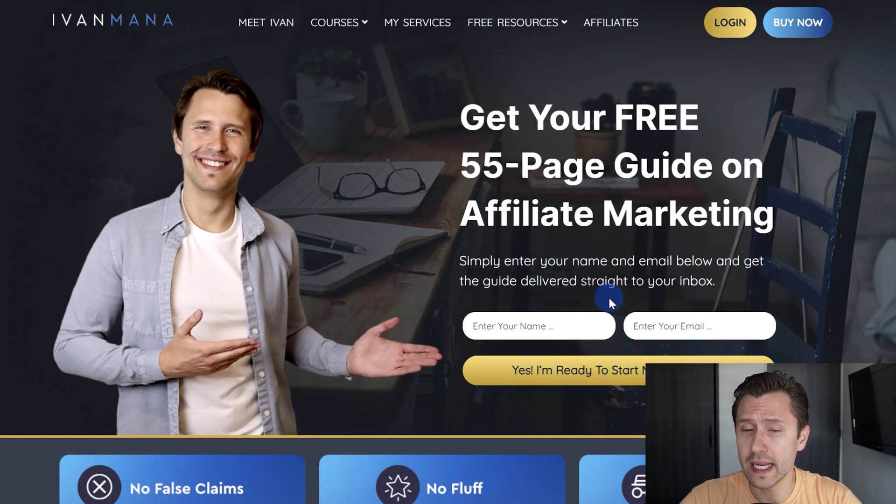
mouse_move(332, 24)
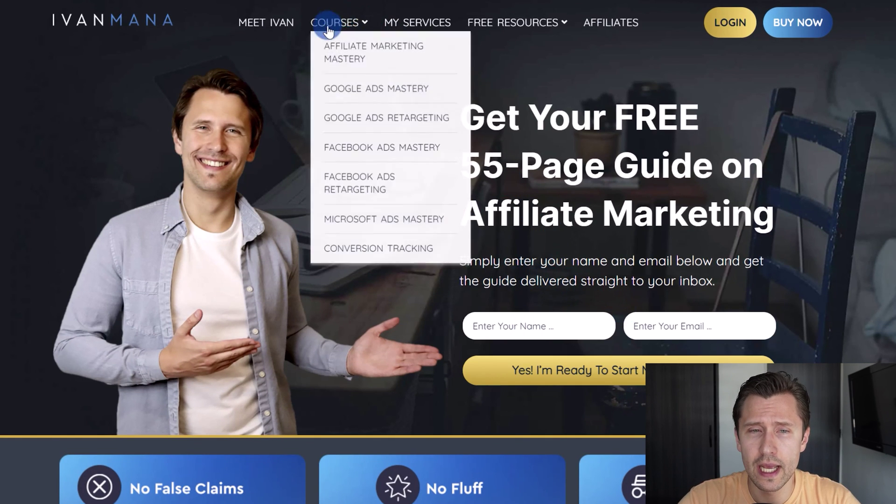
mouse_move(330, 44)
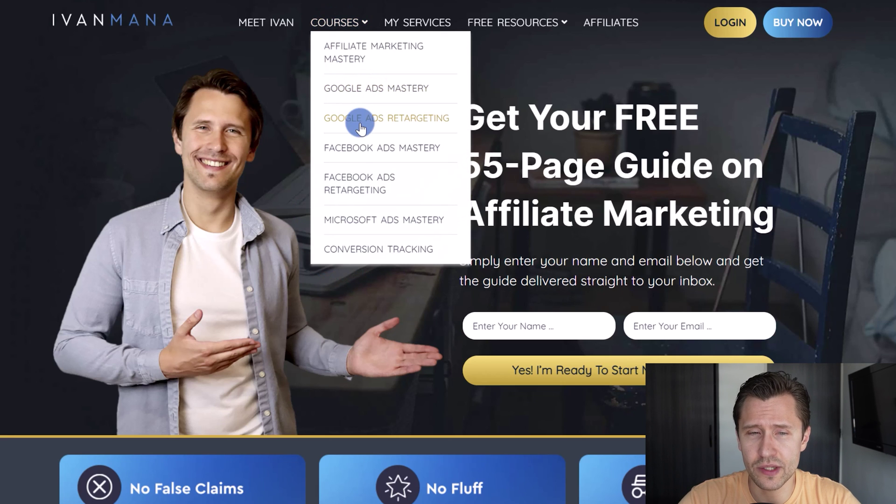